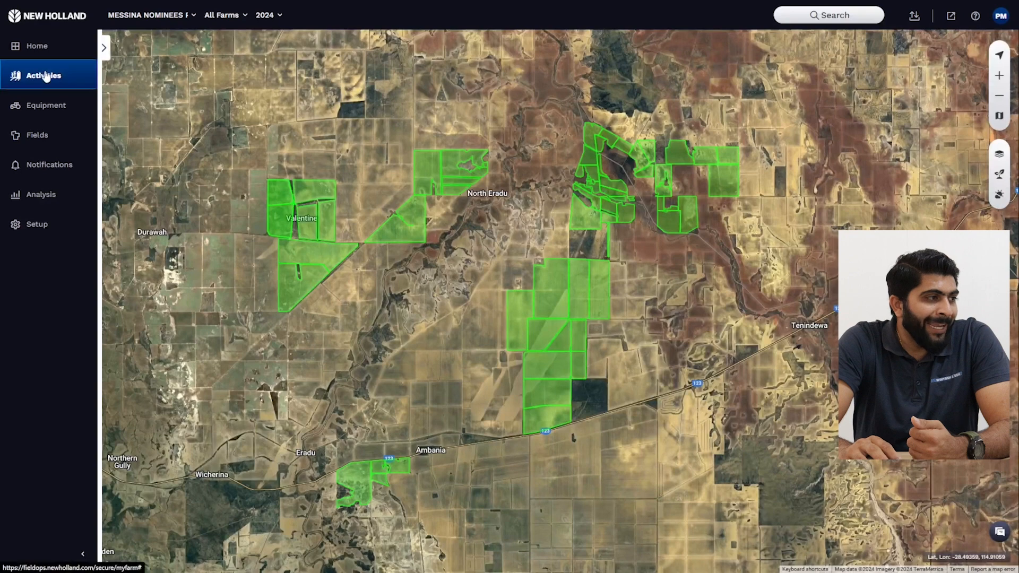
Step: Look through the completed operations, open field No6 from the map and display its Wheat Yield Dry layer dated 29/11/2024
scroll(197, 231, "down", 8)
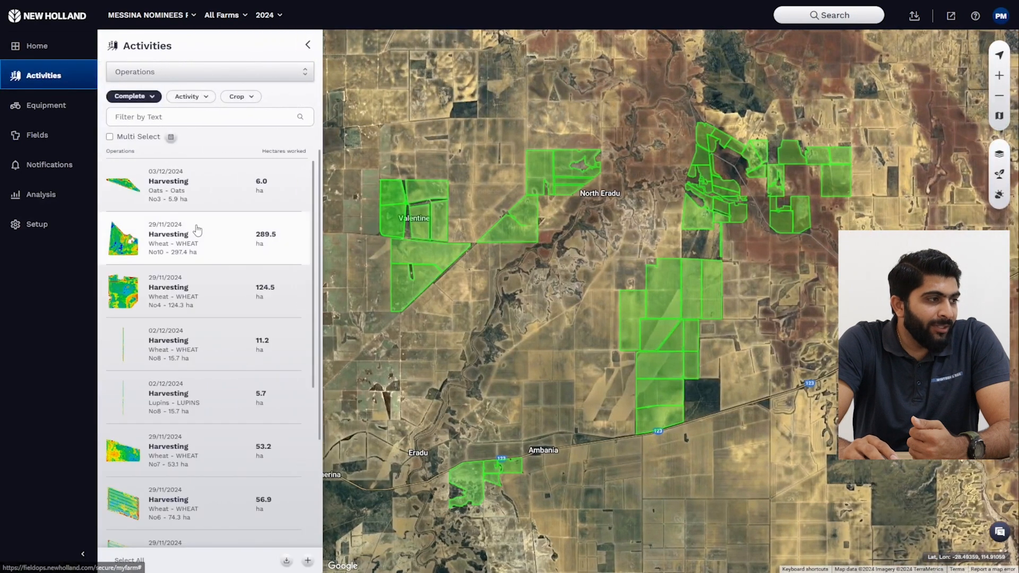
scroll(197, 231, "up", 5)
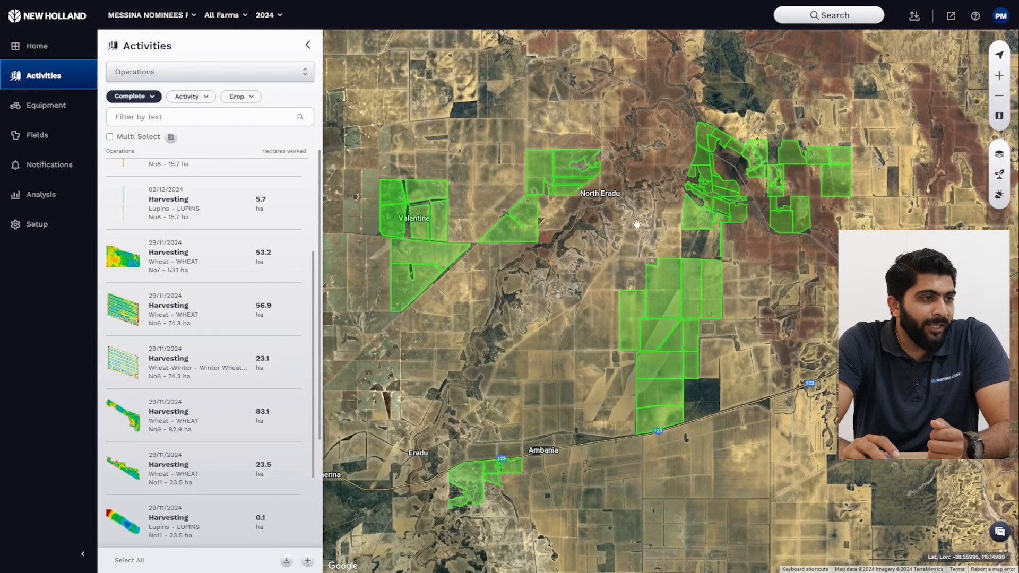
scroll(711, 217, "up", 2)
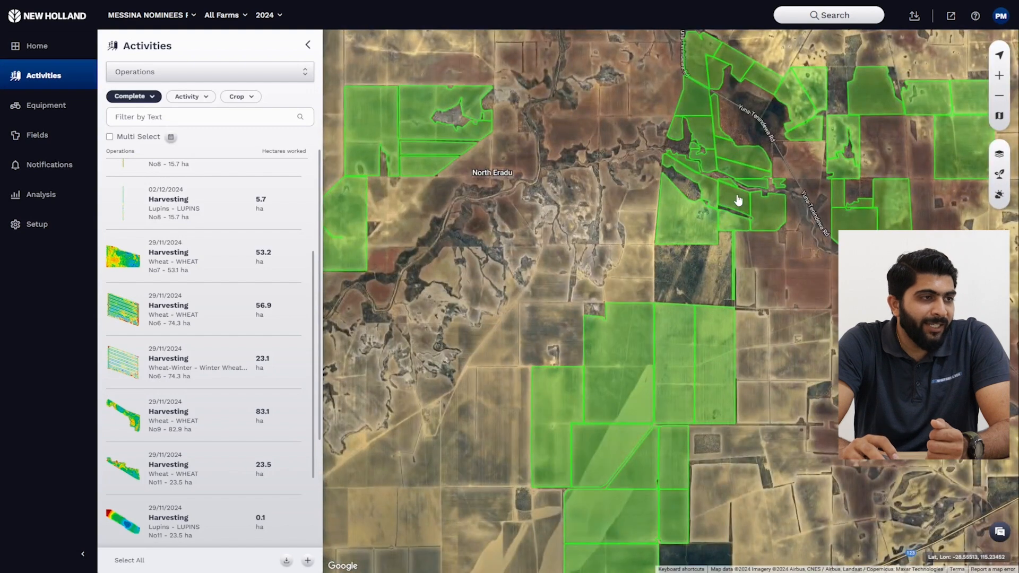
left_click(739, 200)
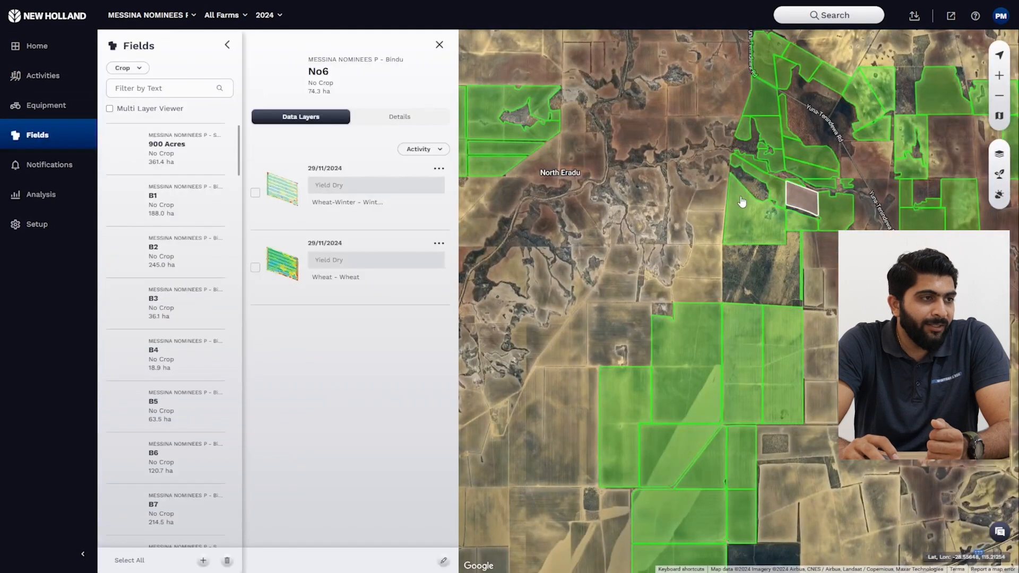
left_click(256, 269)
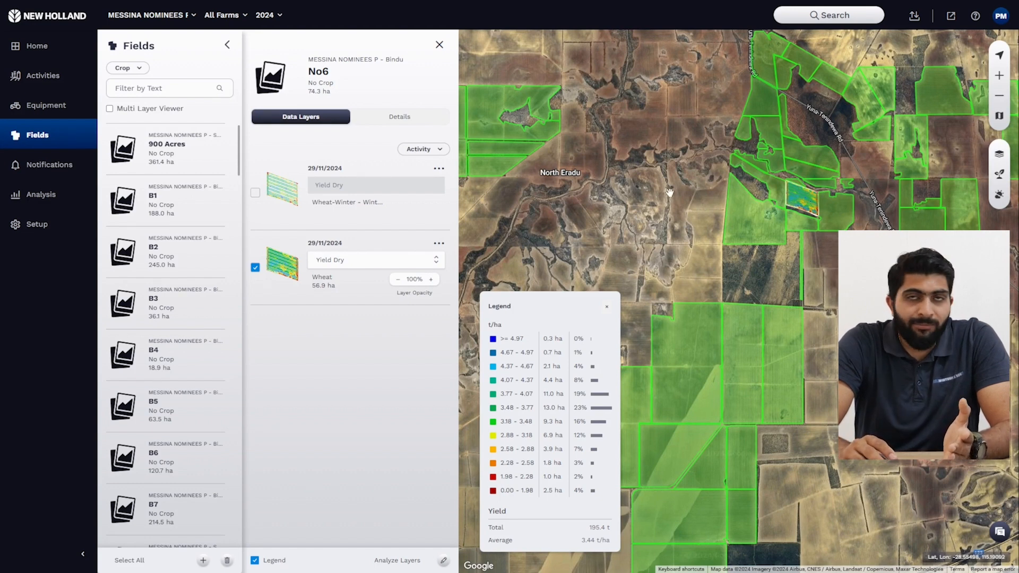
Step: Hide the yield legend and examine the strips running across field No6 in its Wheat yield map
scroll(898, 150, "up", 1)
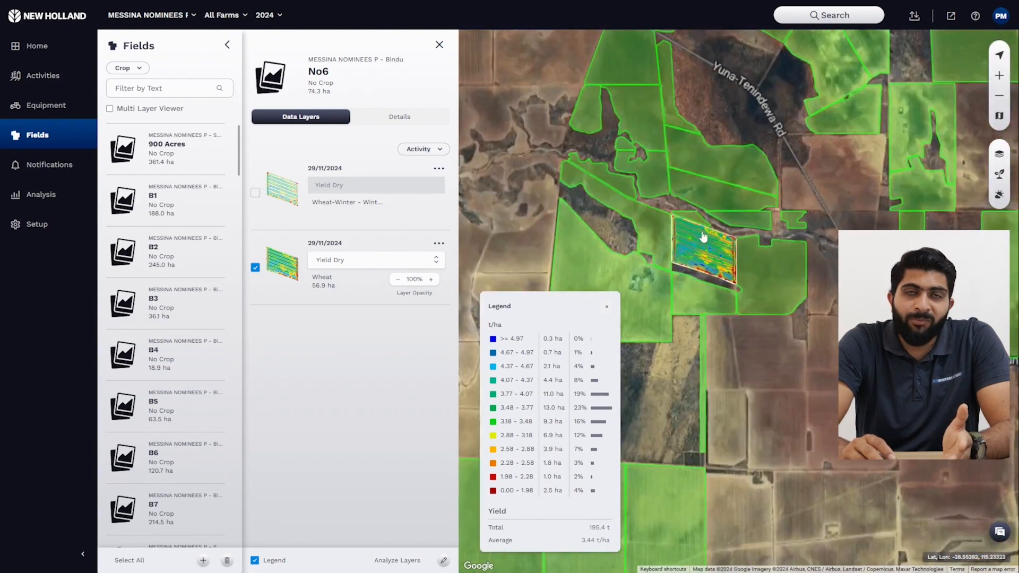
left_click(607, 307)
scroll(689, 260, "up", 2)
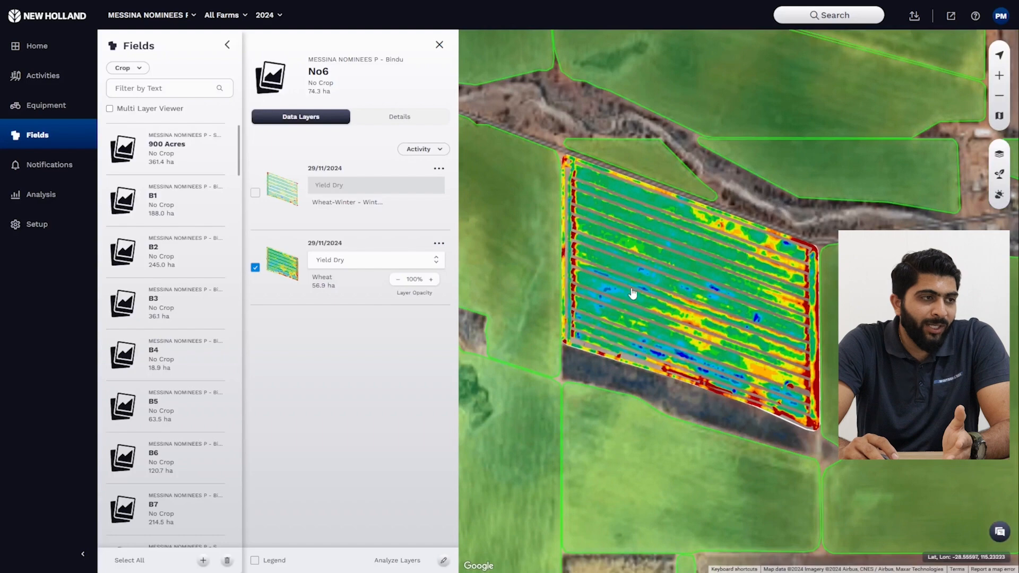
scroll(671, 283, "up", 3)
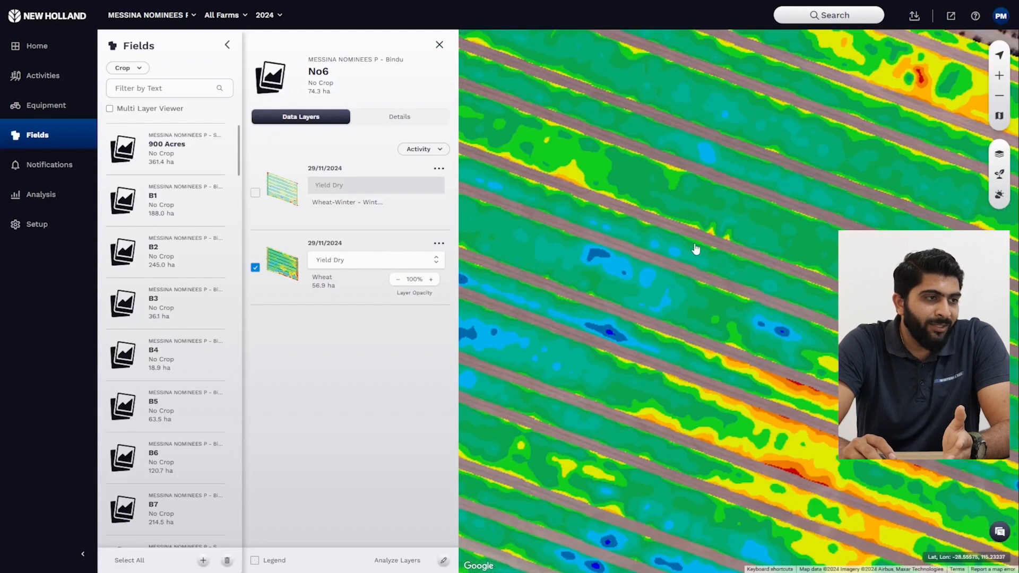
scroll(674, 282, "down", 3)
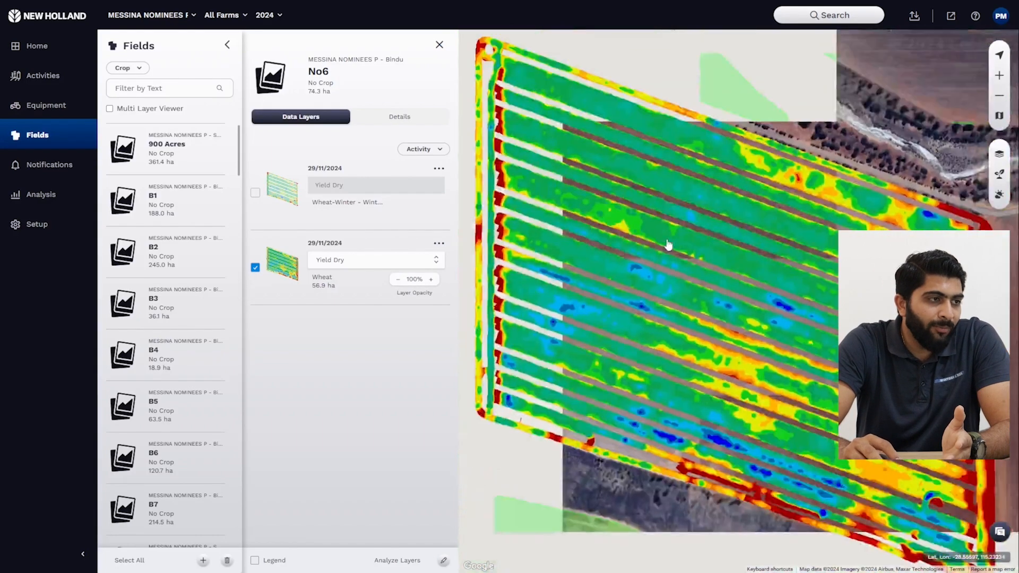
scroll(650, 286, "up", 3)
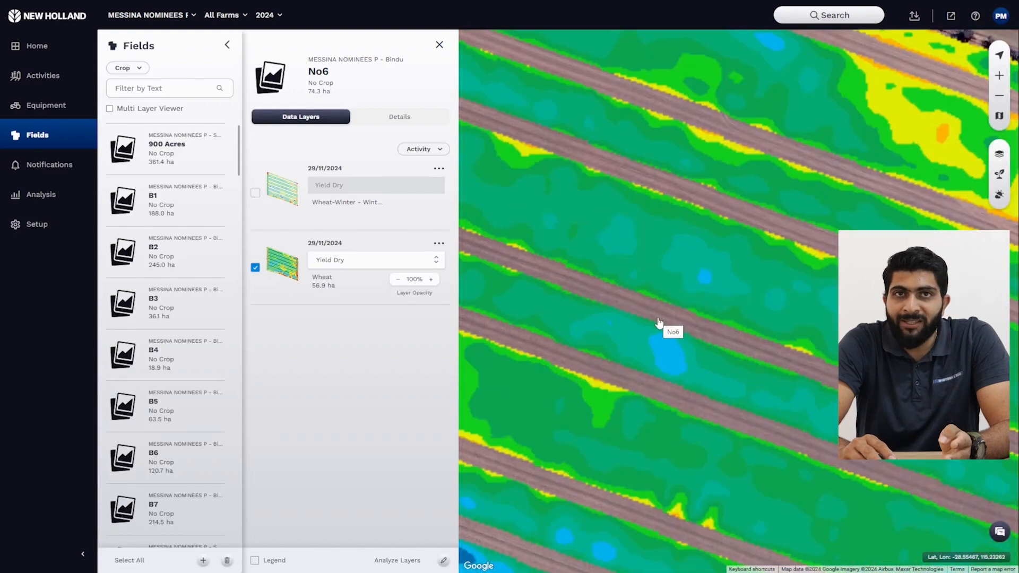
scroll(660, 324, "down", 2)
scroll(659, 324, "down", 3)
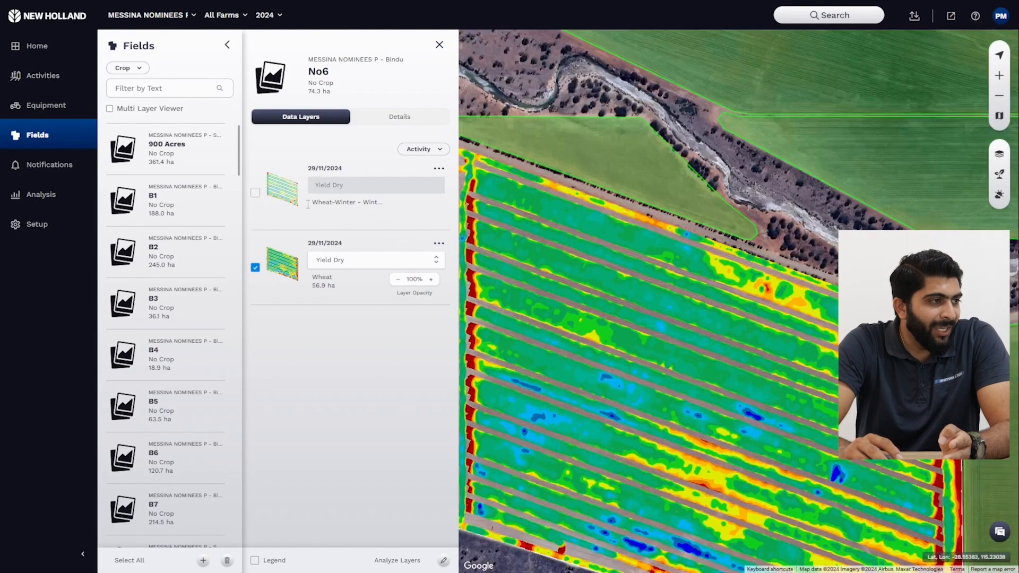
Step: Overlay field No6's Wheat-Winter Yield Dry layer on the Wheat layer and hide the legend
left_click(255, 192)
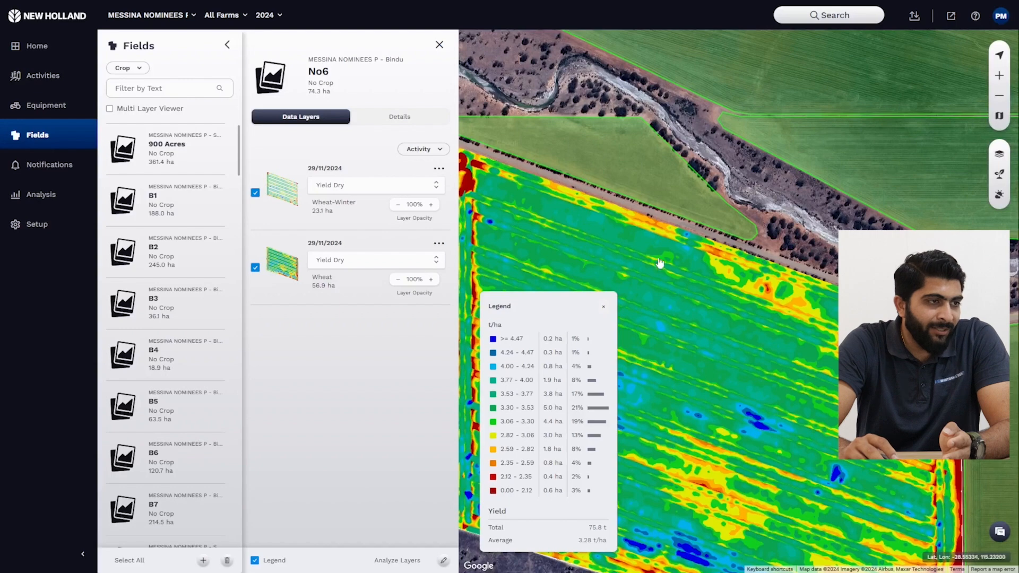
scroll(667, 267, "up", 2)
scroll(670, 266, "up", 3)
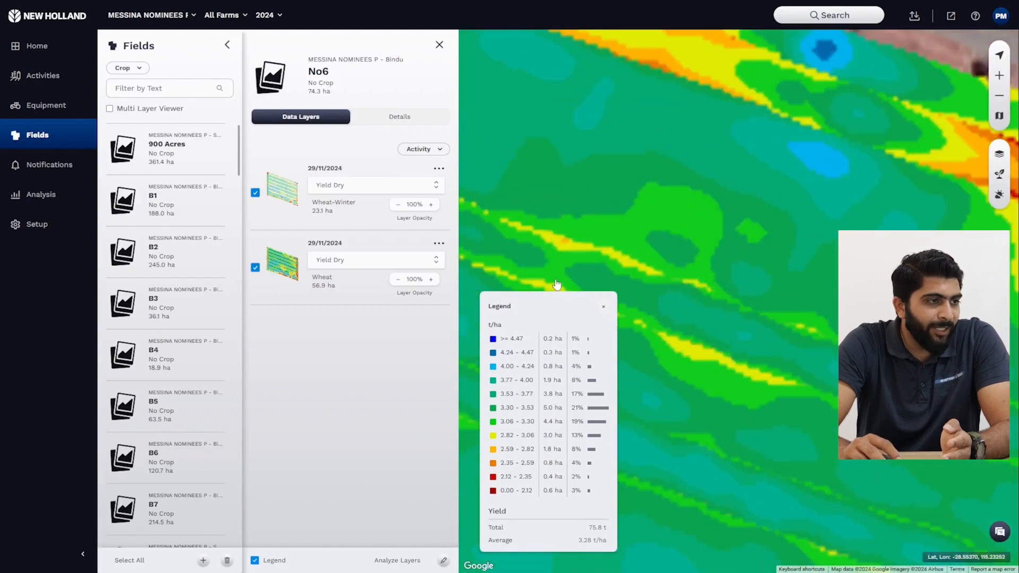
left_click(605, 308)
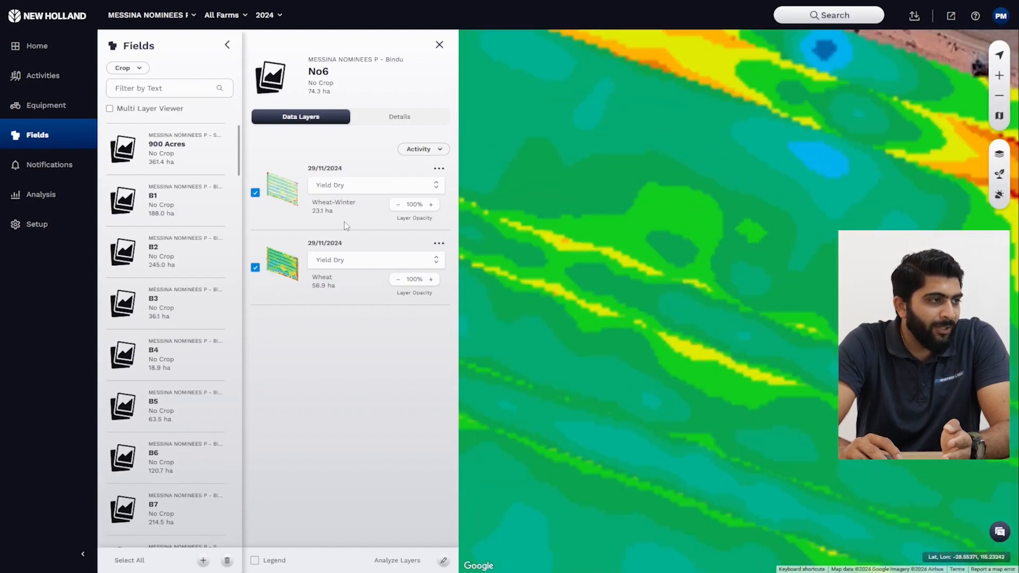
Step: Toggle field No6's Wheat-Winter layer off and on, hide the legend again, and examine the combined yield map of the whole field
left_click(255, 193)
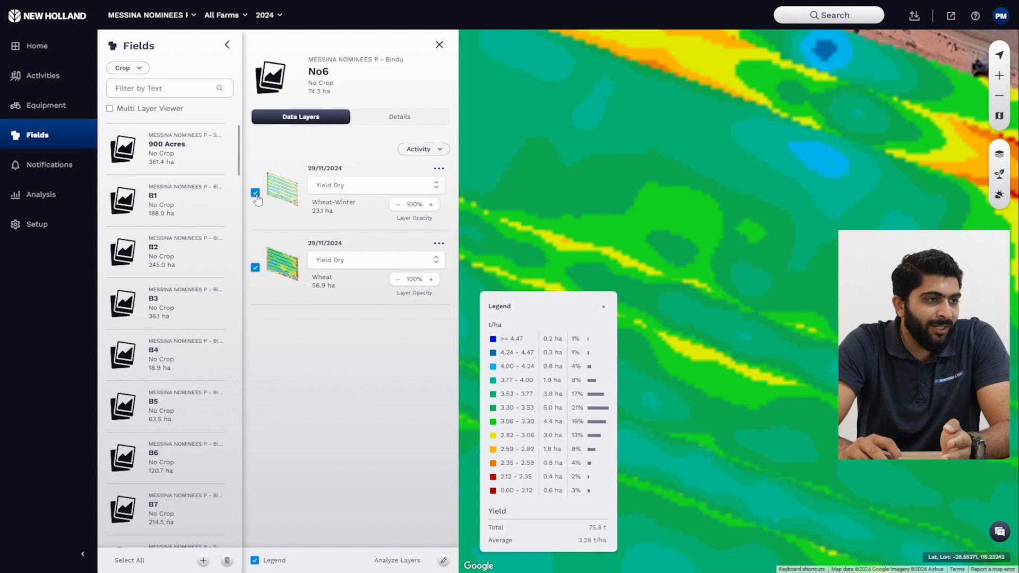
left_click(256, 196)
left_click(255, 194)
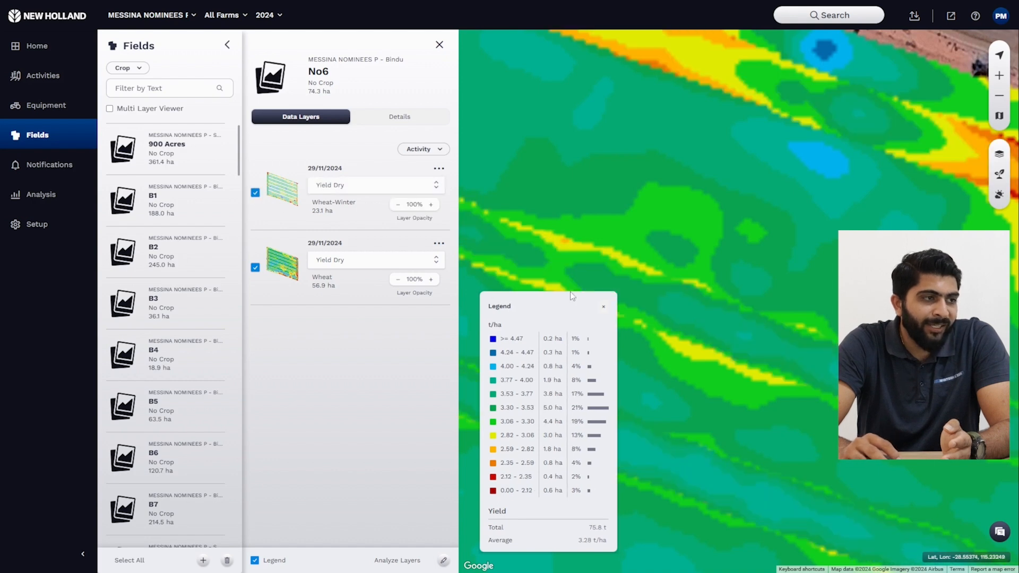
left_click(601, 302)
scroll(564, 291, "down", 3)
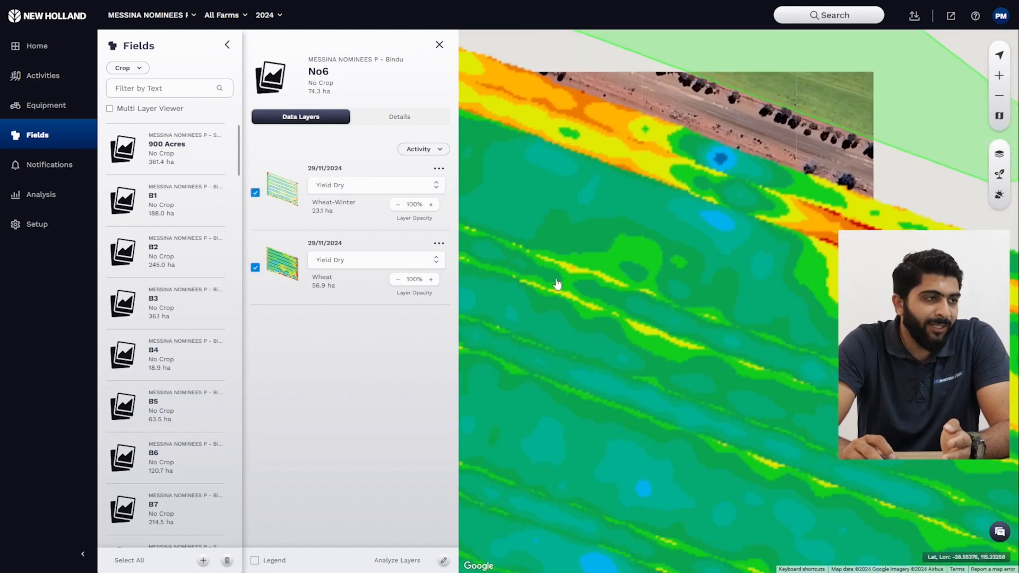
scroll(655, 169, "down", 1)
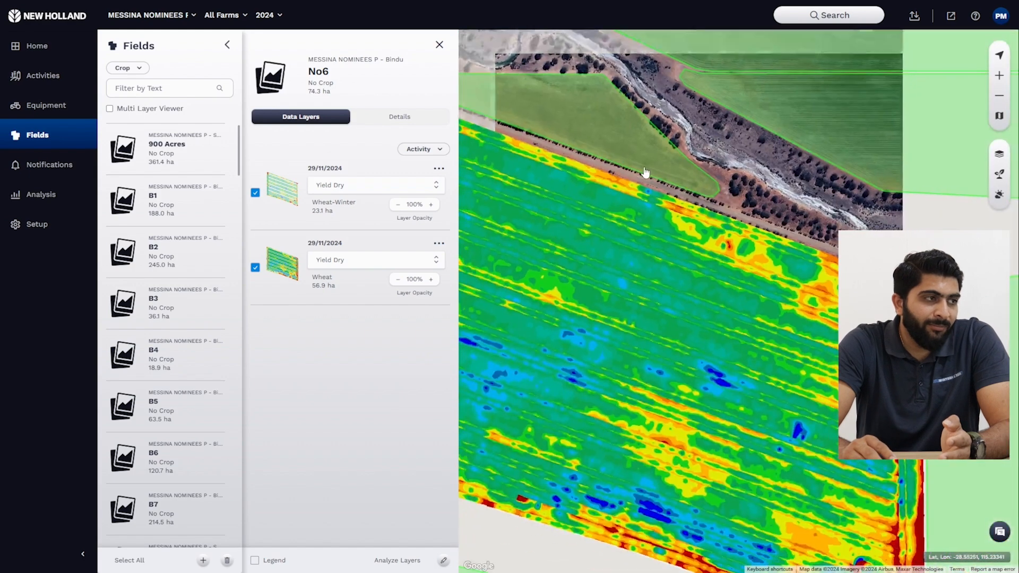
scroll(632, 183, "down", 1)
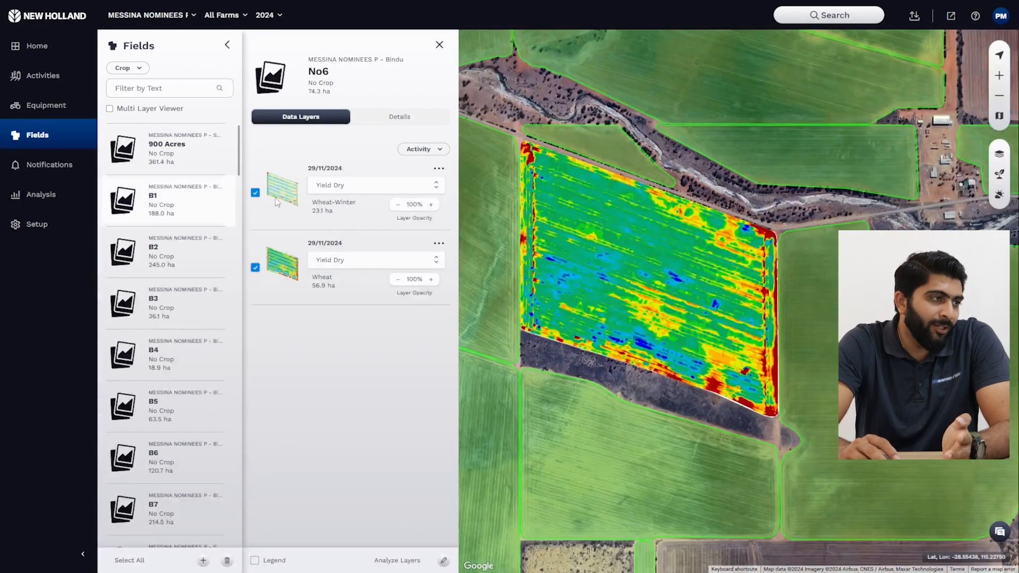
left_click_drag(367, 208, 303, 206)
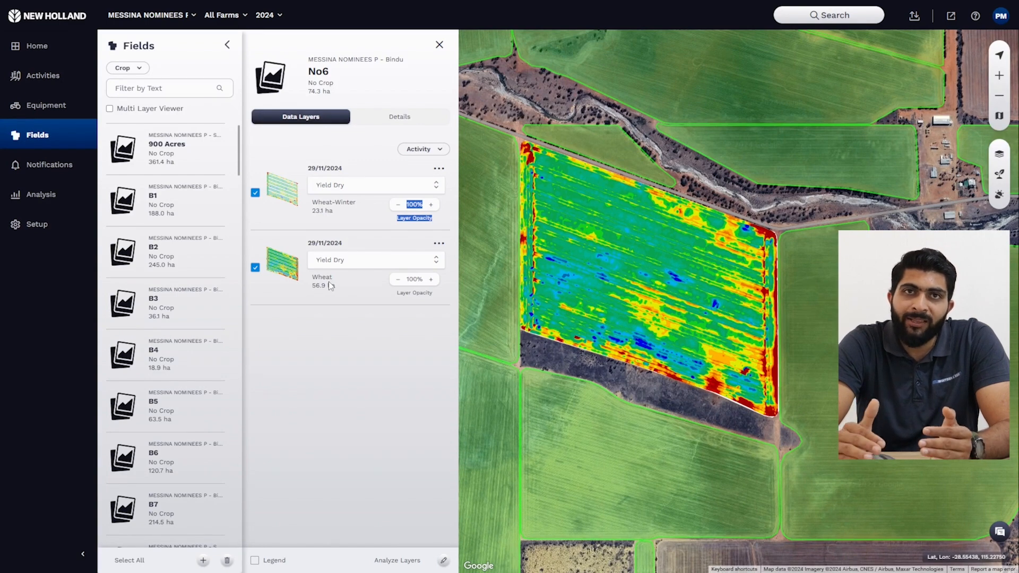
Step: Open field B1 from the map and preview its Wheat-Winter Yield Dry layer dated 28/11/2024 before hiding it again
scroll(584, 175, "down", 5)
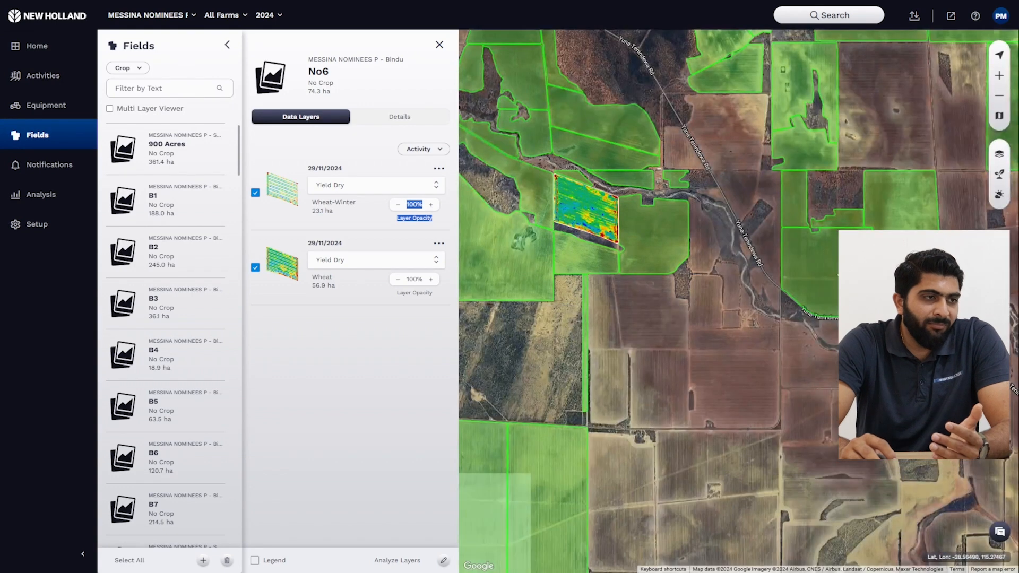
left_click(816, 285)
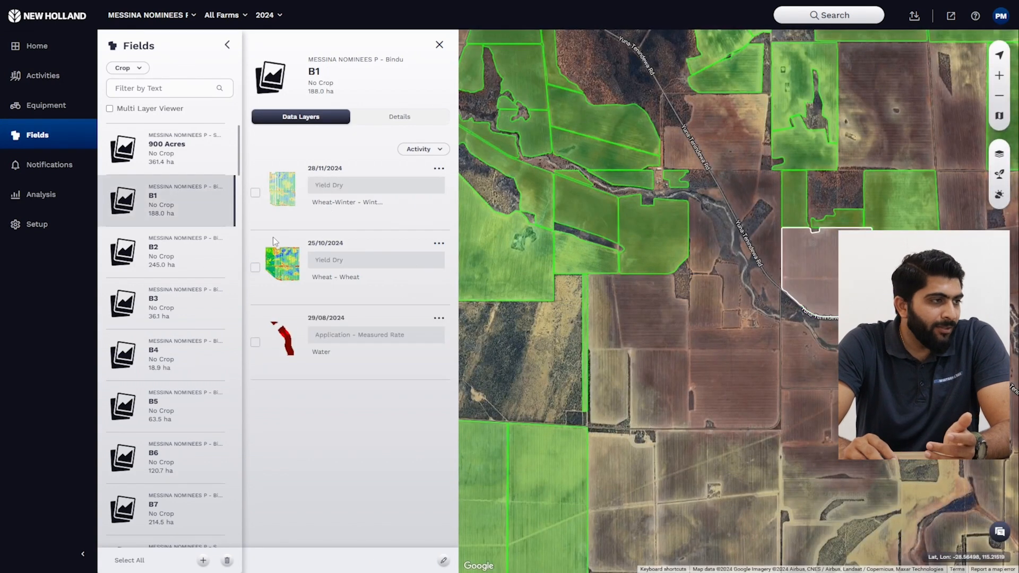
left_click(255, 193)
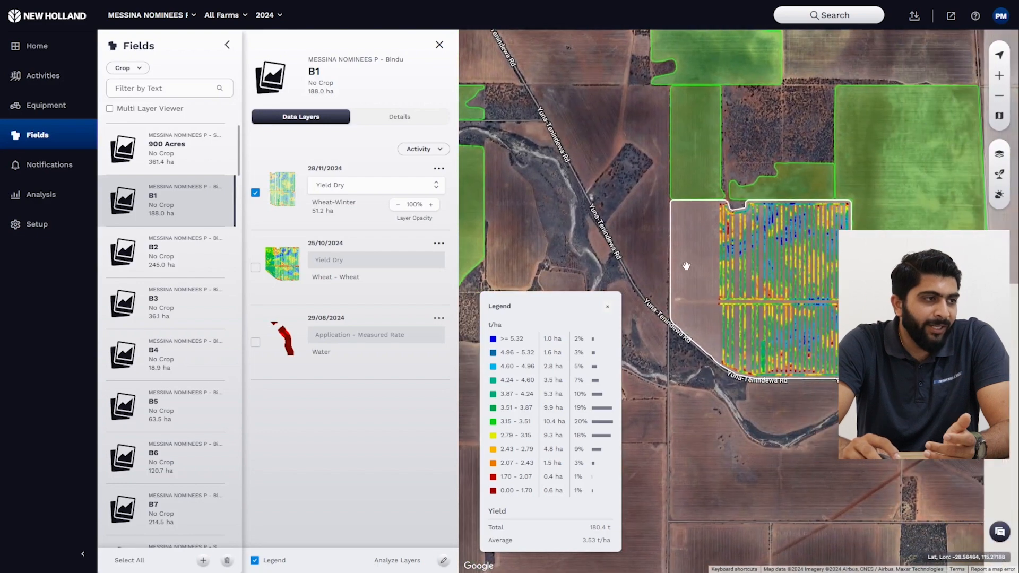
left_click(255, 193)
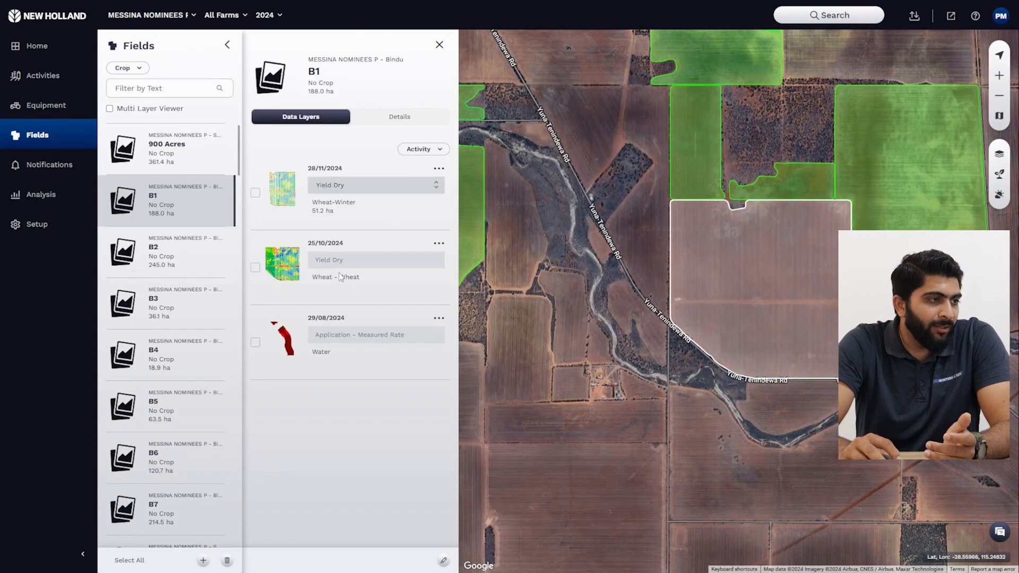
Step: Open the Eastside field from the map and display both its Wheat and Lupins Yield Dry layers dated 28/10/2024
scroll(716, 271, "down", 5)
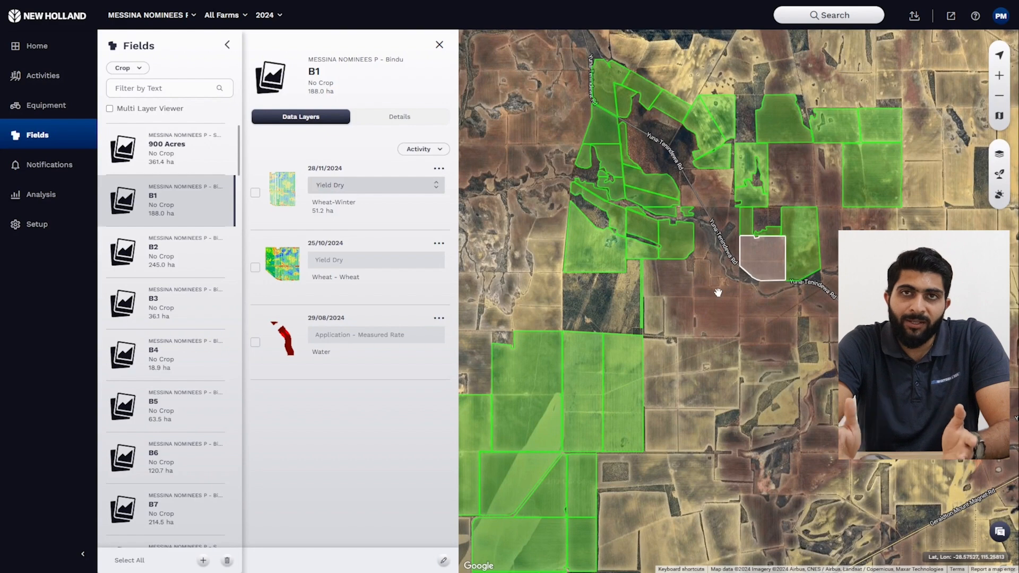
left_click_drag(657, 425, 709, 325)
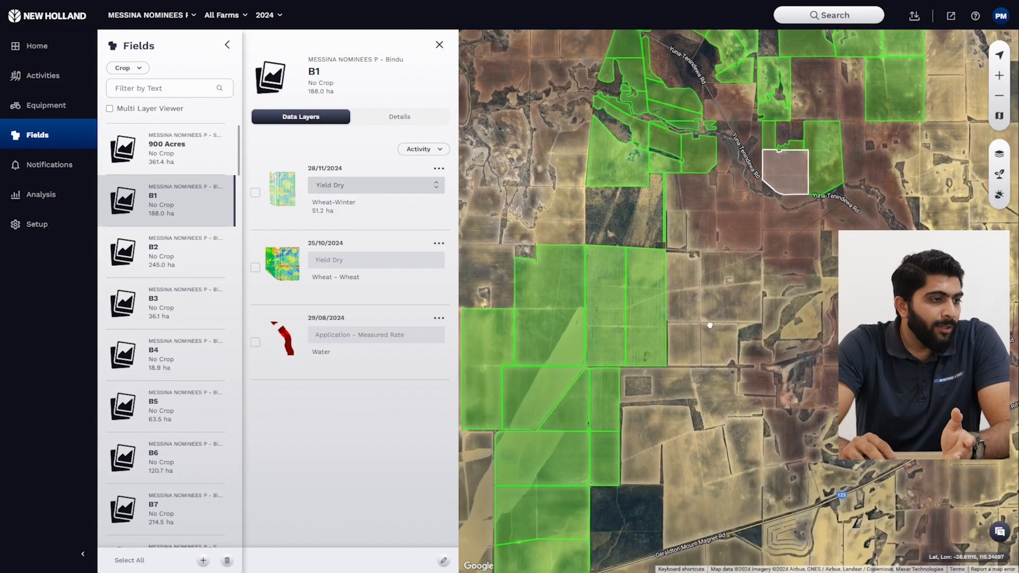
left_click(654, 301)
scroll(680, 269, "up", 2)
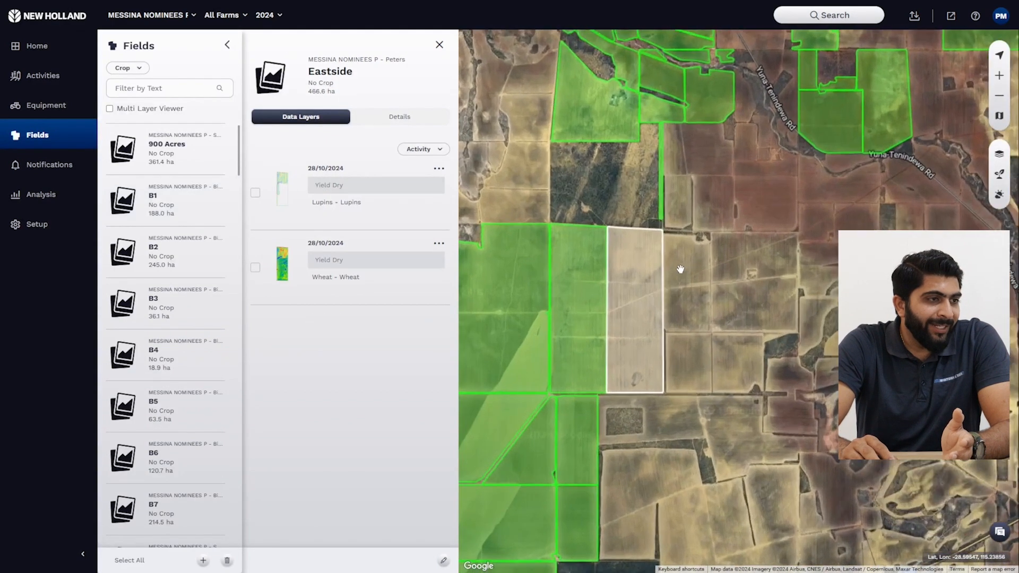
scroll(680, 269, "up", 1)
left_click(255, 267)
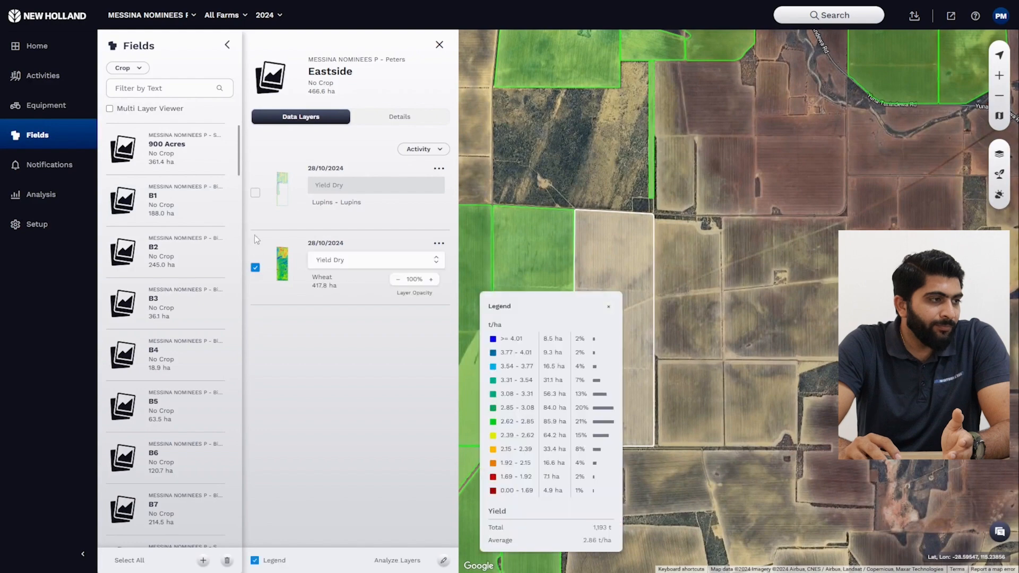
left_click(255, 192)
left_click_drag(741, 352, 794, 369)
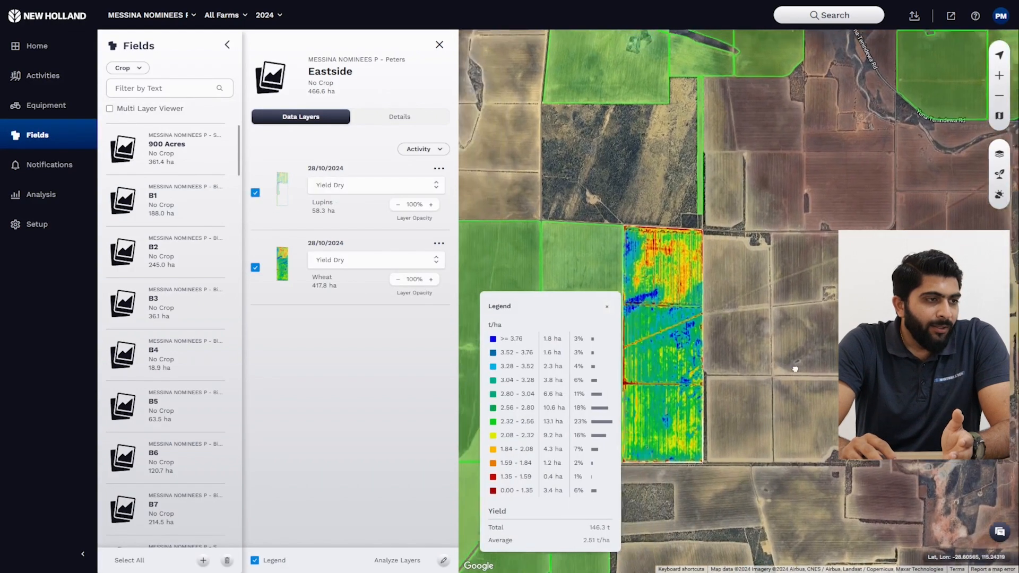
scroll(754, 398, "up", 1)
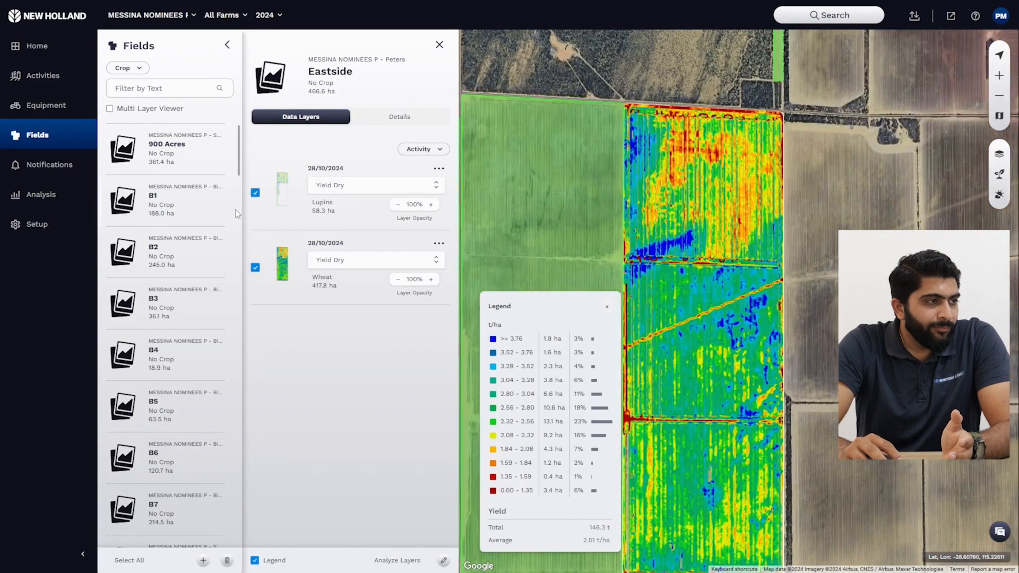
Step: Hide Eastside's Lupins layer and examine the strips in its remaining Wheat yield map
left_click(255, 193)
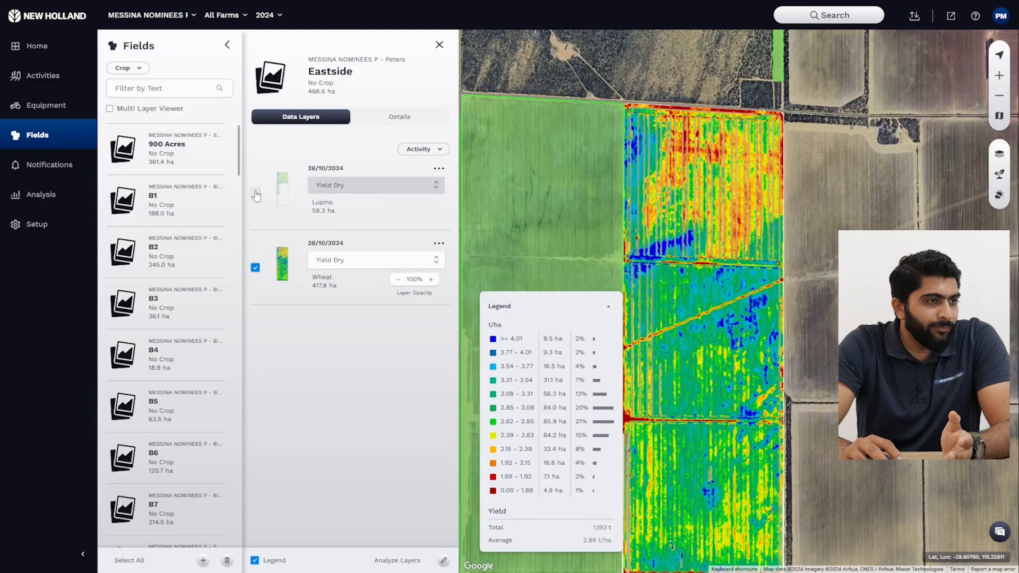
scroll(758, 175, "up", 3)
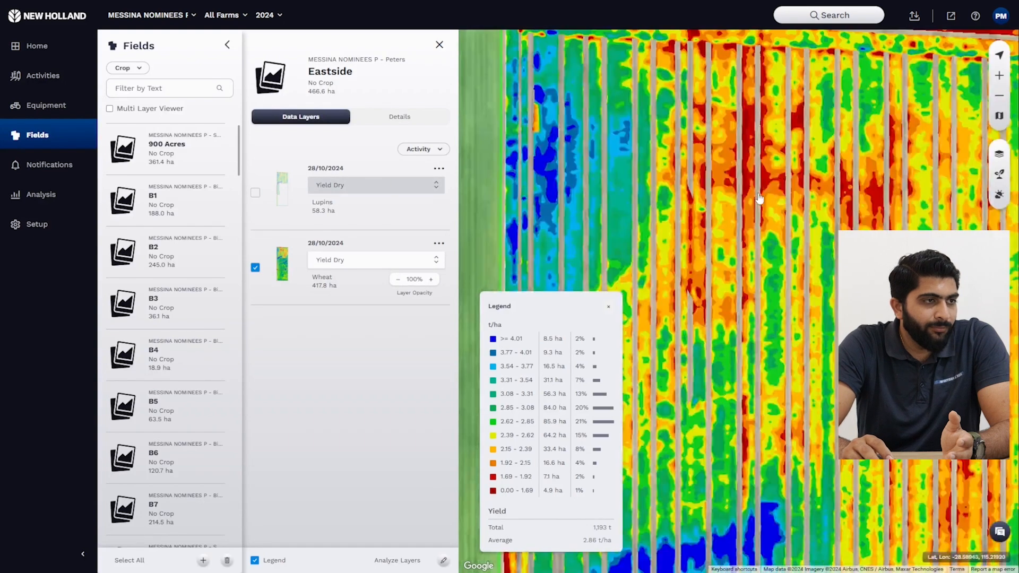
scroll(655, 233, "up", 2)
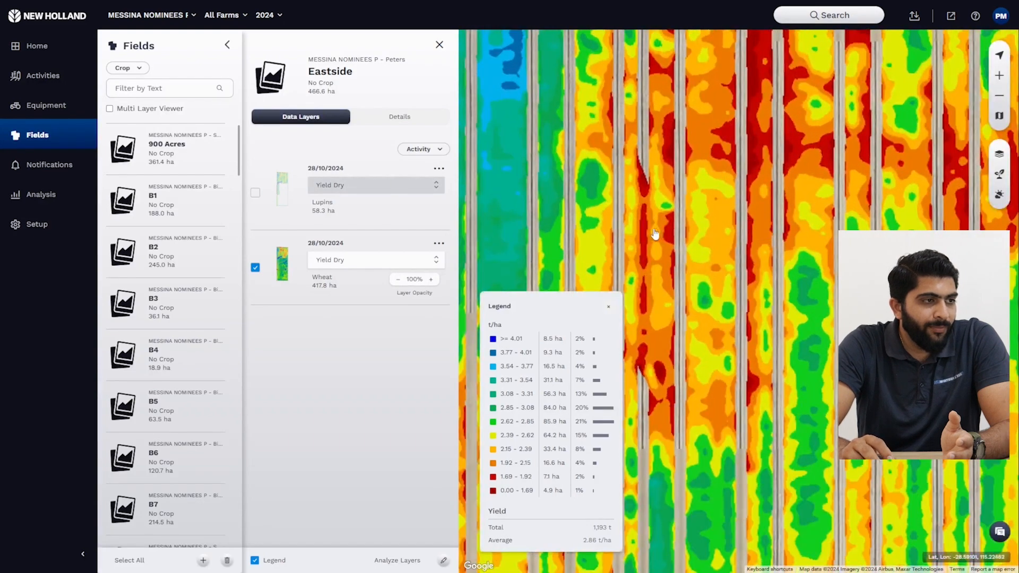
scroll(655, 234, "down", 4)
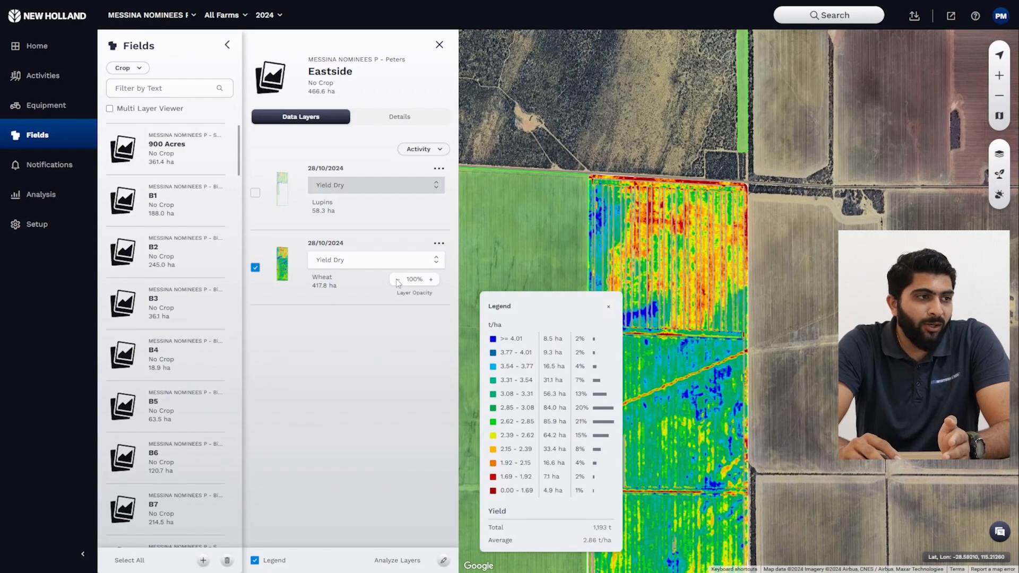
scroll(819, 249, "down", 2)
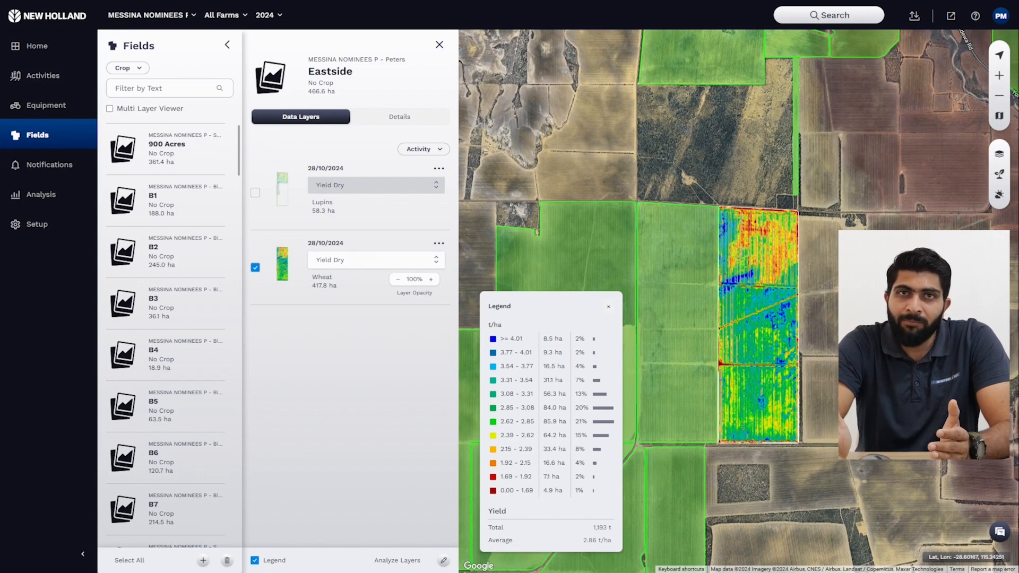
Step: Examine Eastside's Wheat yield map up close and compare the crop names of its Wheat and Lupins layers
scroll(783, 286, "up", 2)
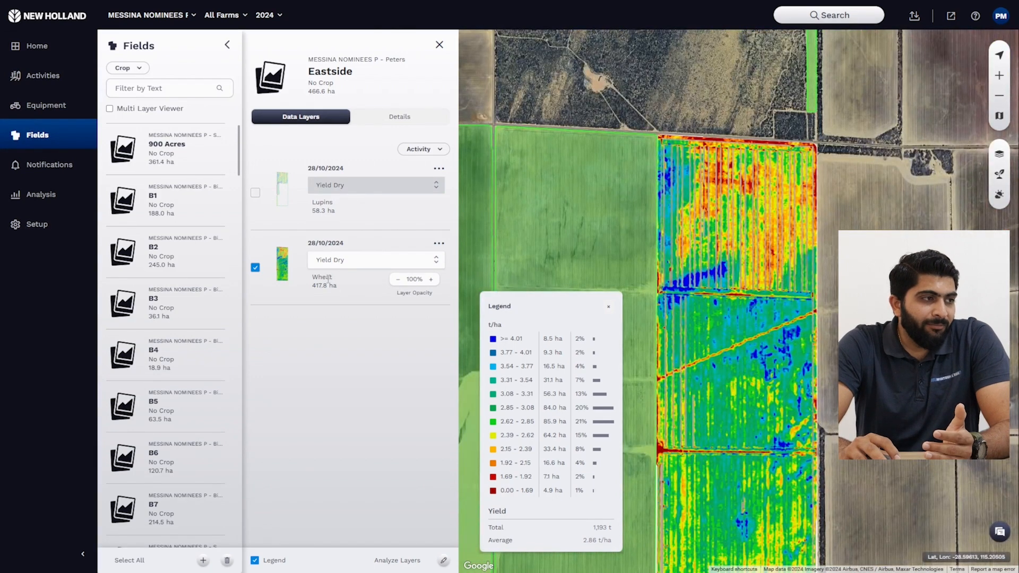
left_click_drag(310, 281, 347, 283)
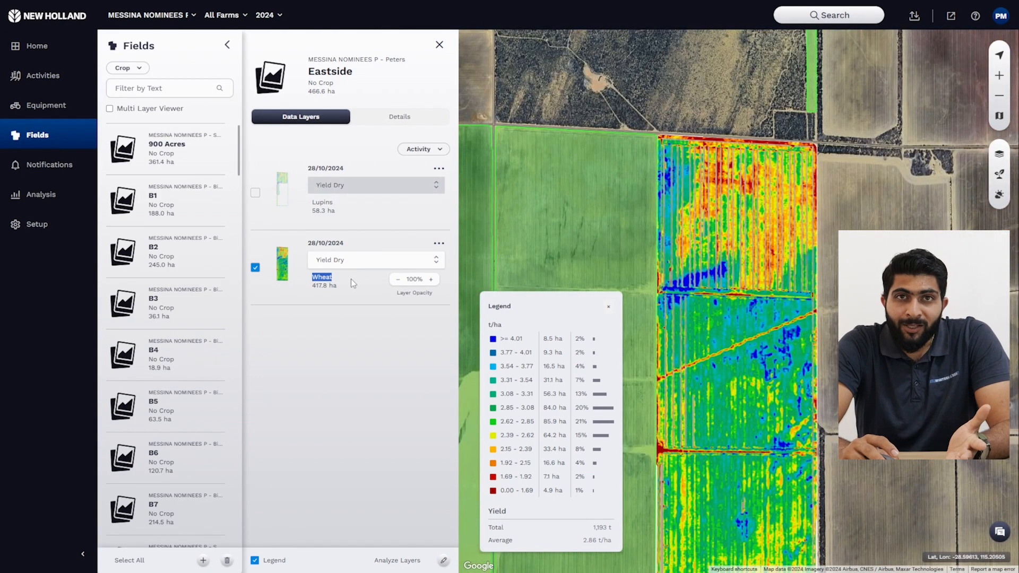
left_click_drag(340, 205, 291, 203)
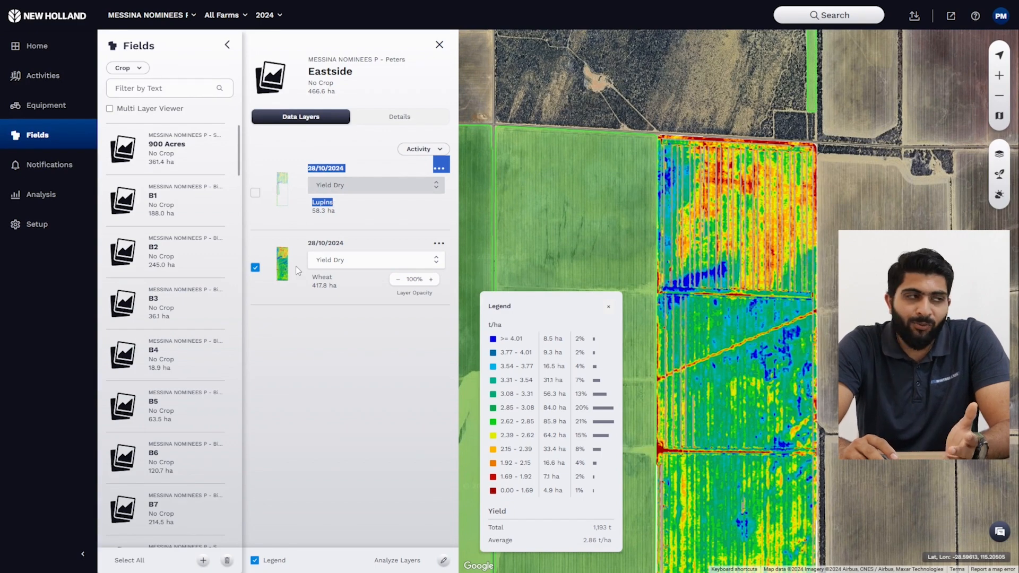
scroll(921, 266, "down", 2)
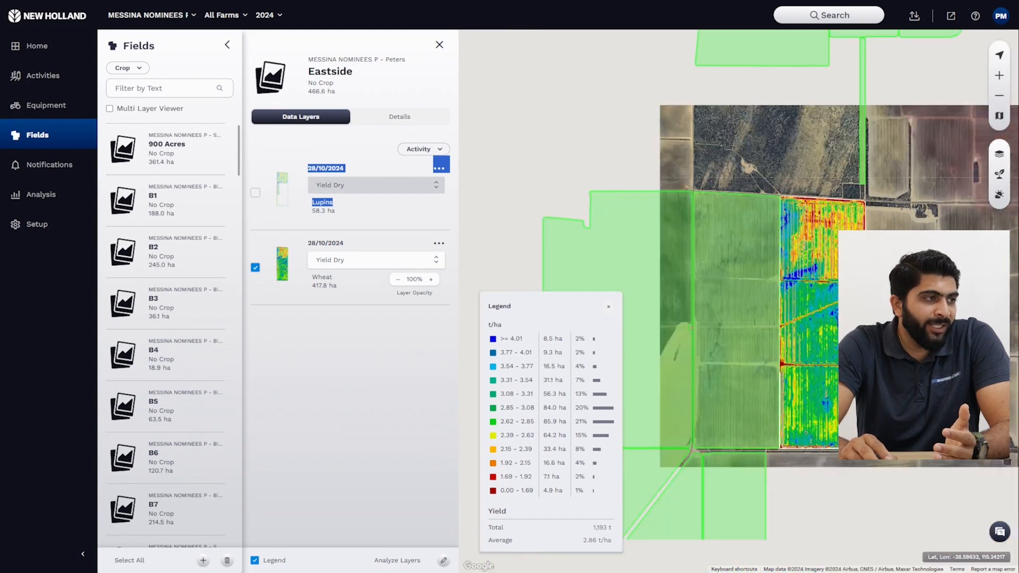
scroll(919, 270, "down", 2)
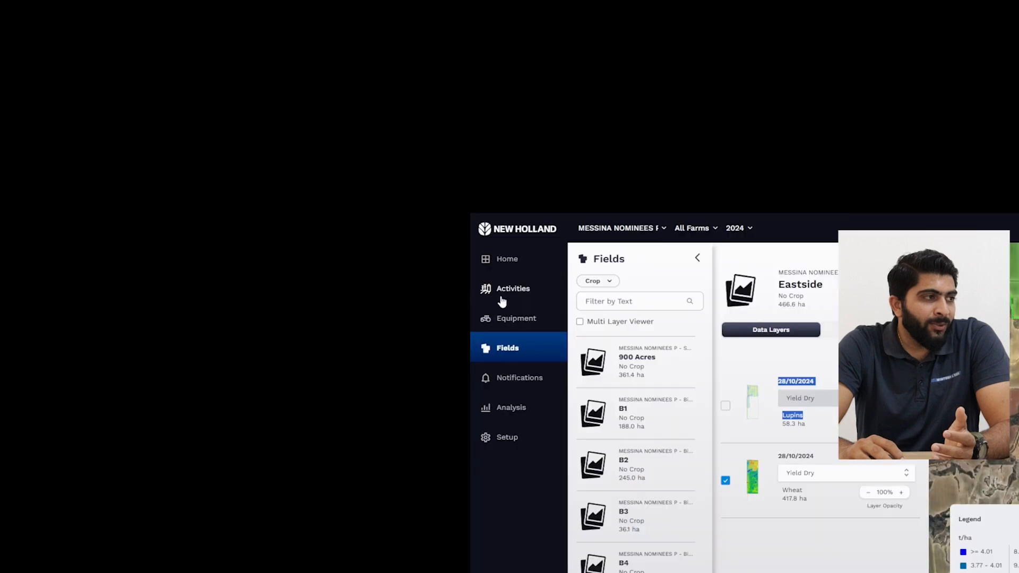
Step: Open the Activities list and filter the completed operations to the Wheat-Winter crop only
left_click(502, 300)
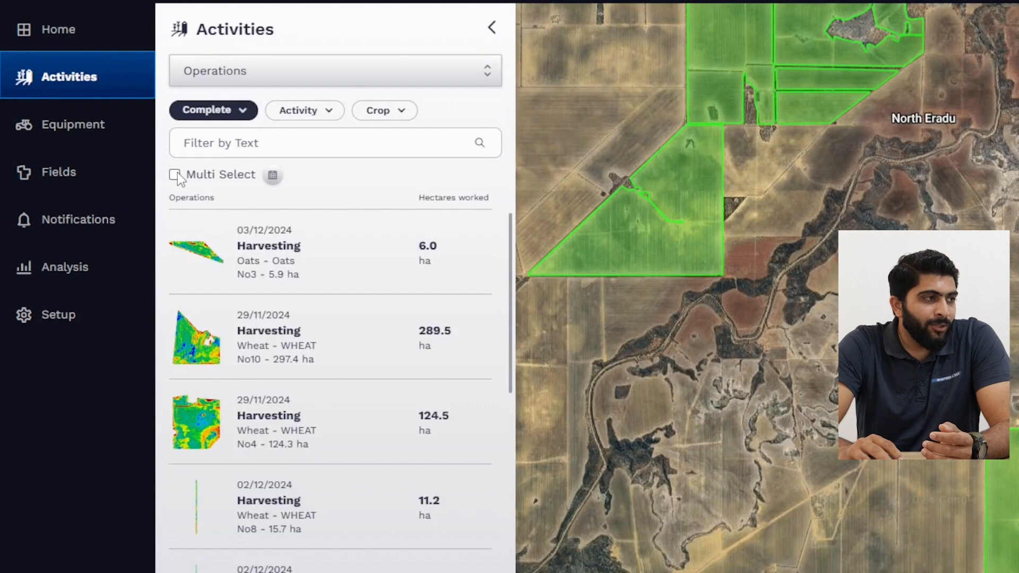
left_click(396, 119)
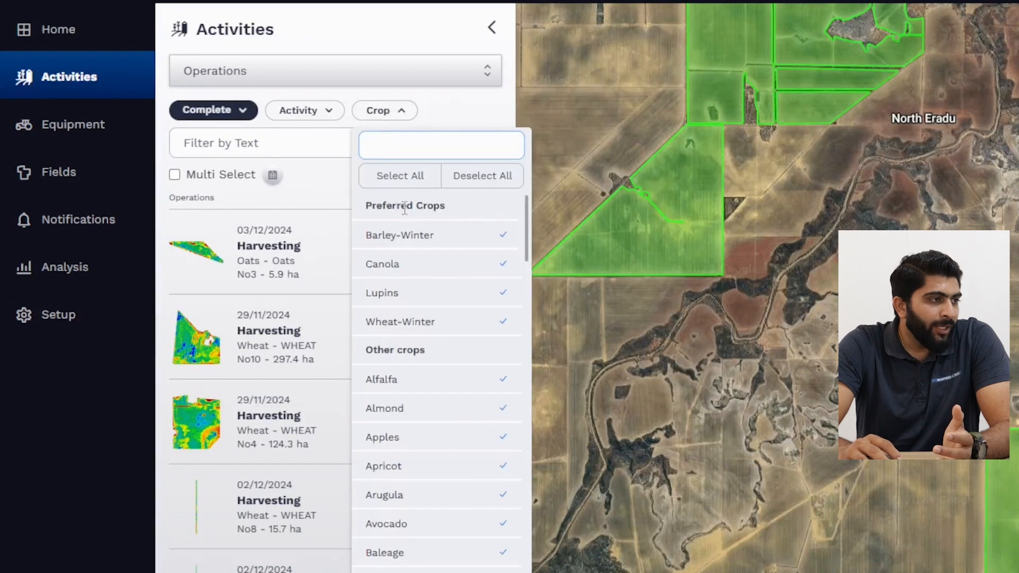
left_click(488, 184)
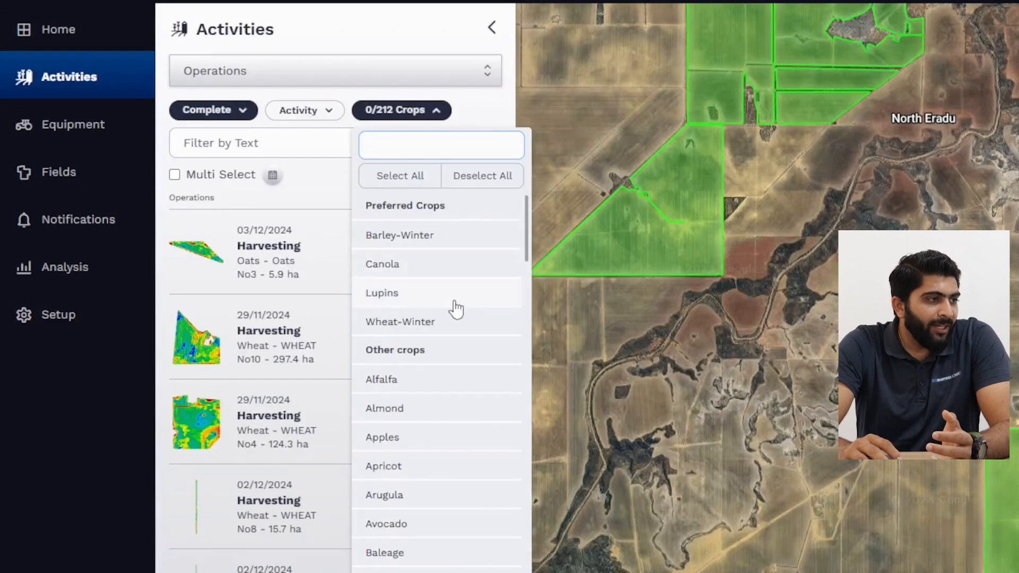
left_click(467, 333)
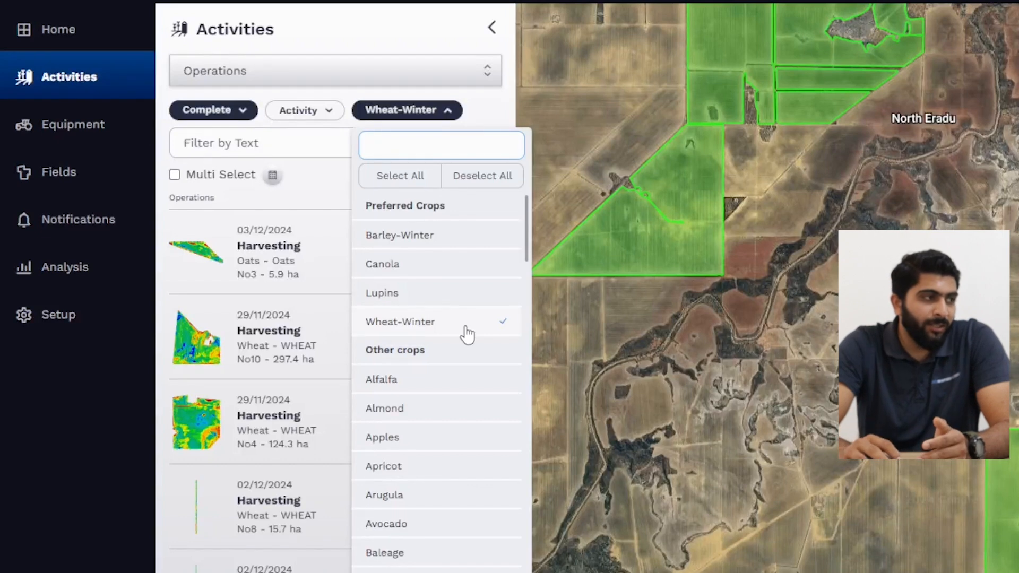
left_click(397, 36)
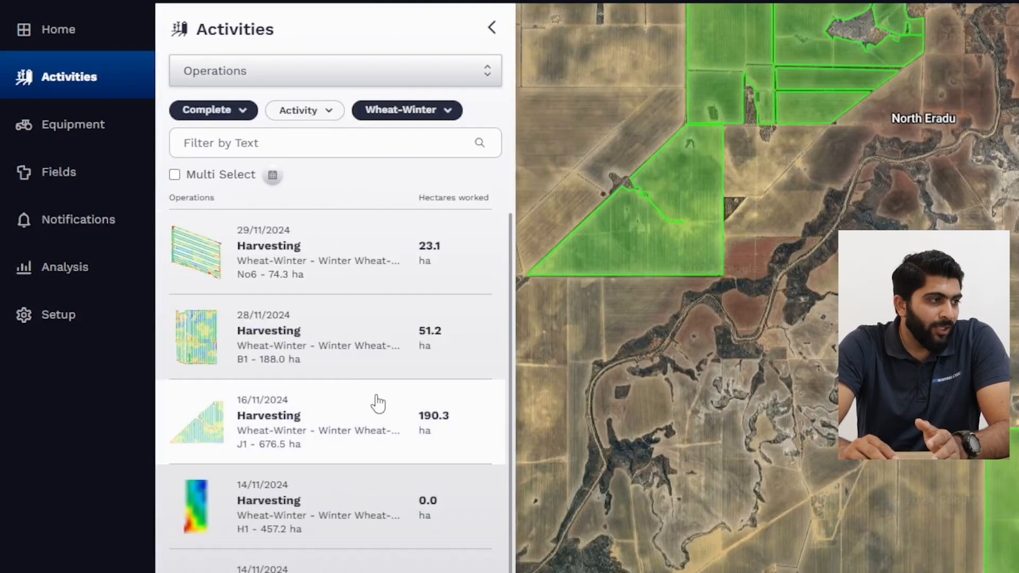
Step: Look through the filtered harvesting operations and open the details of field J1's harvest dated 16/11/2024
scroll(378, 404, "down", 5)
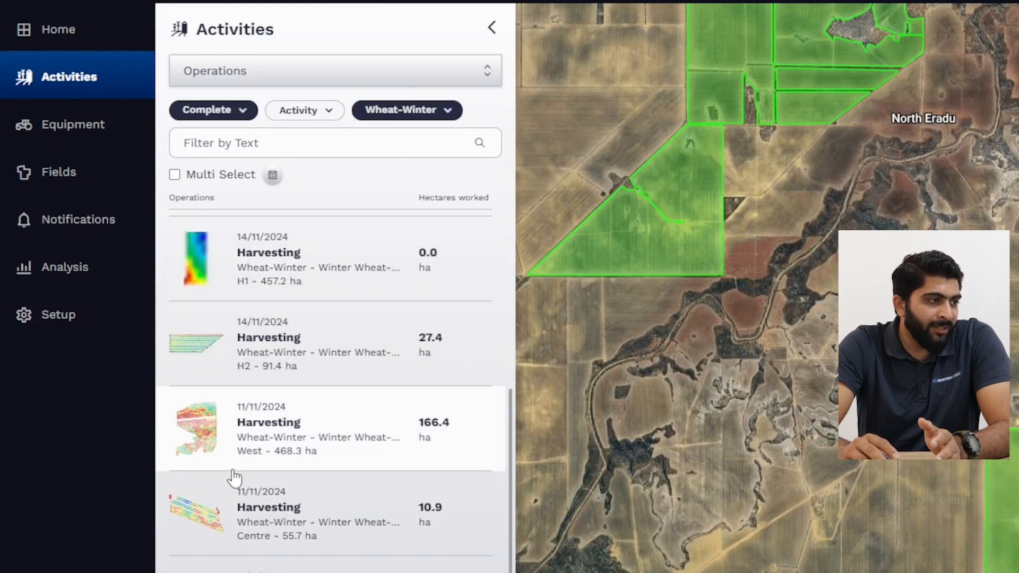
scroll(292, 462, "up", 5)
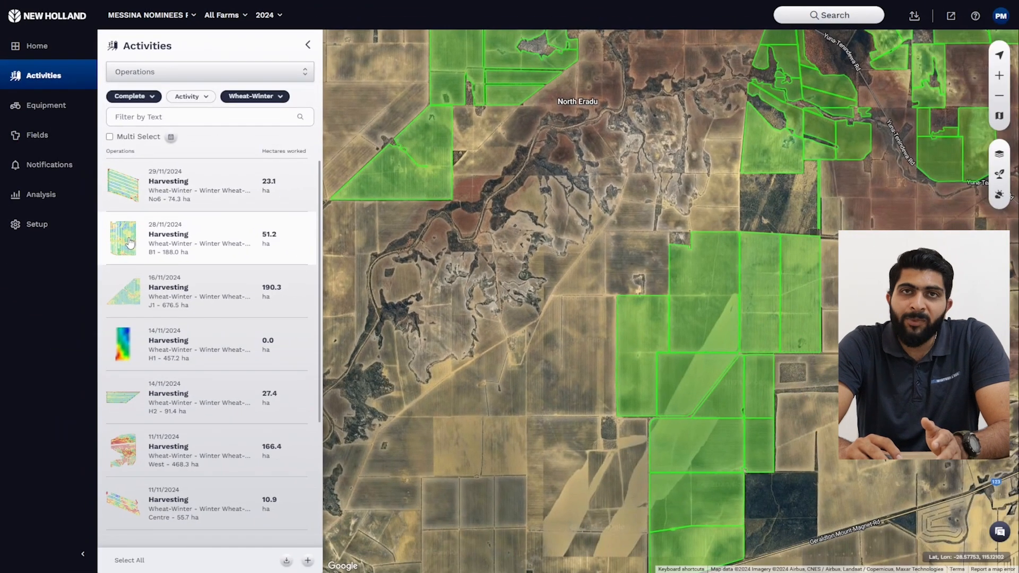
left_click(129, 243)
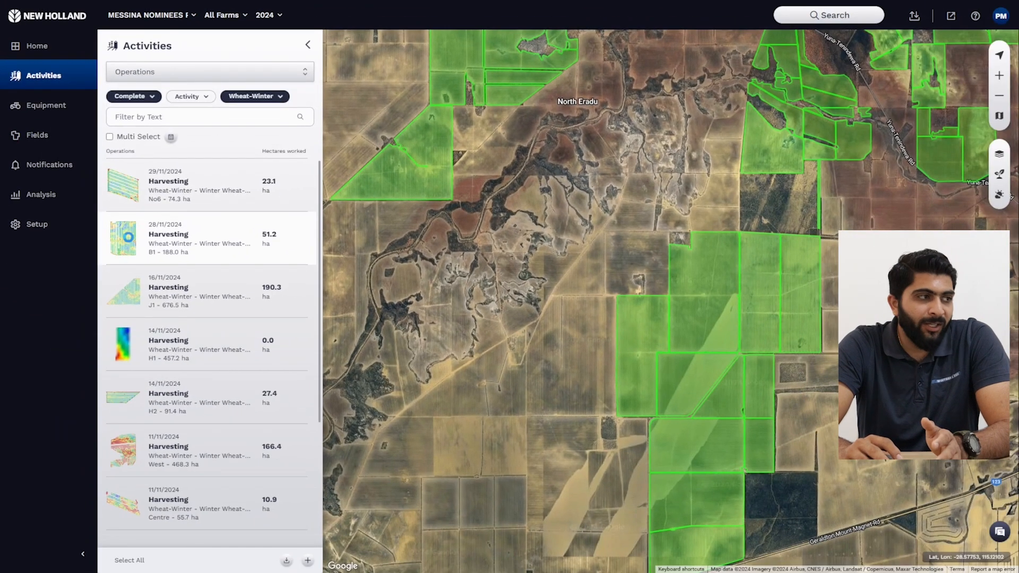
left_click(132, 319)
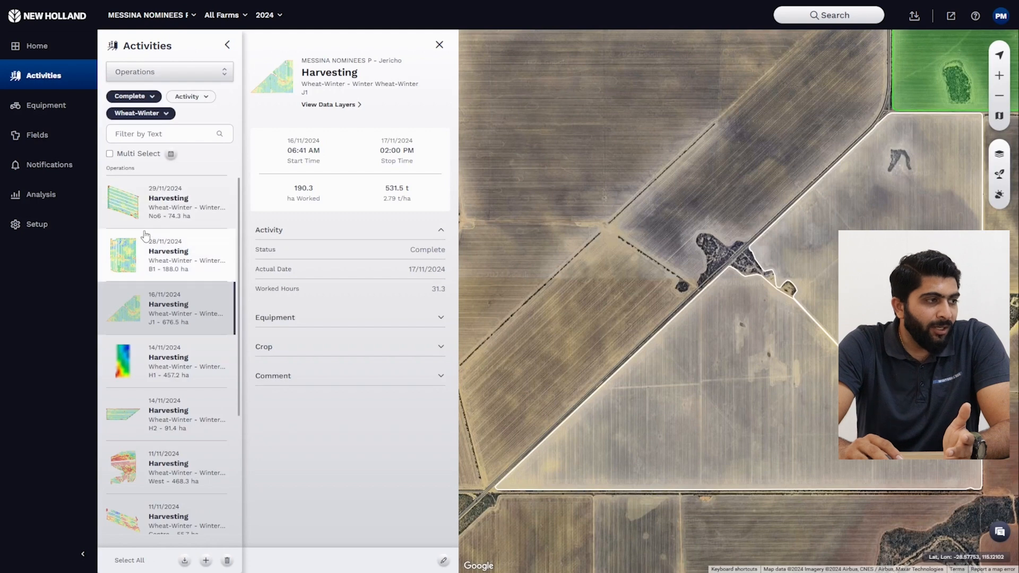
Step: Enable Multi Select and select every listed Wheat-Winter harvesting activity, from No6 and B1 through House and Golden King
left_click(110, 154)
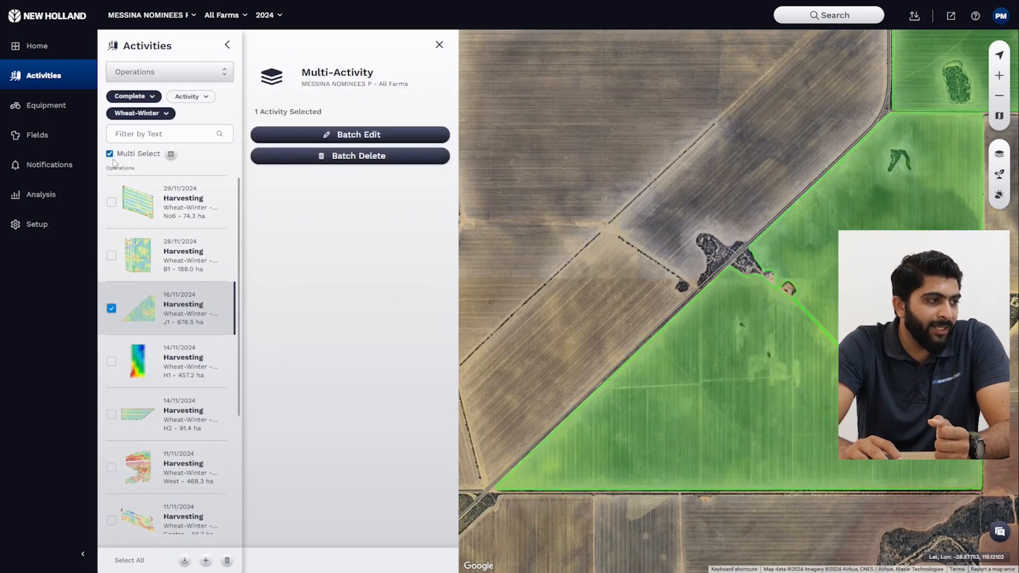
left_click(112, 204)
left_click(112, 255)
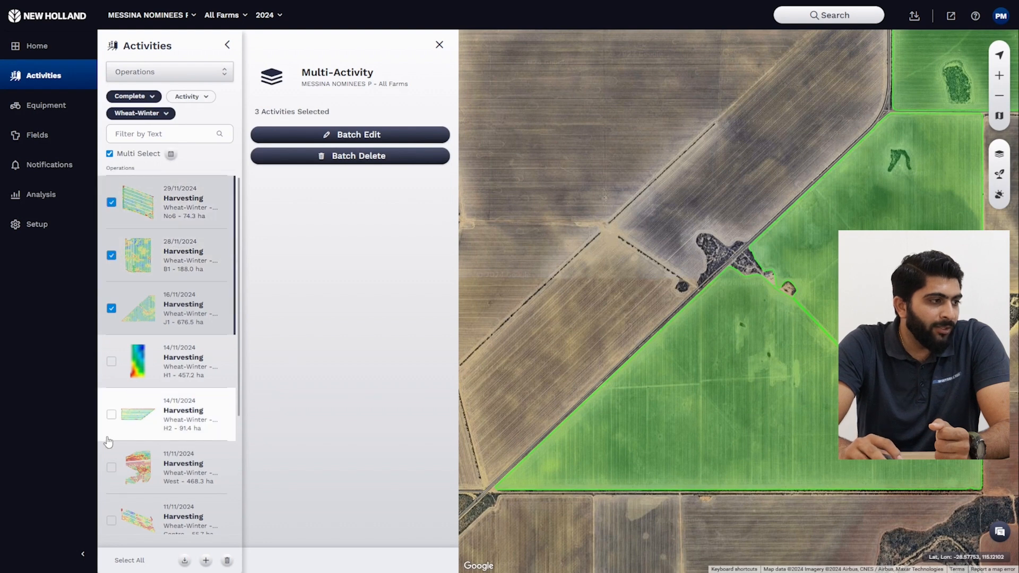
left_click(111, 417)
left_click(111, 363)
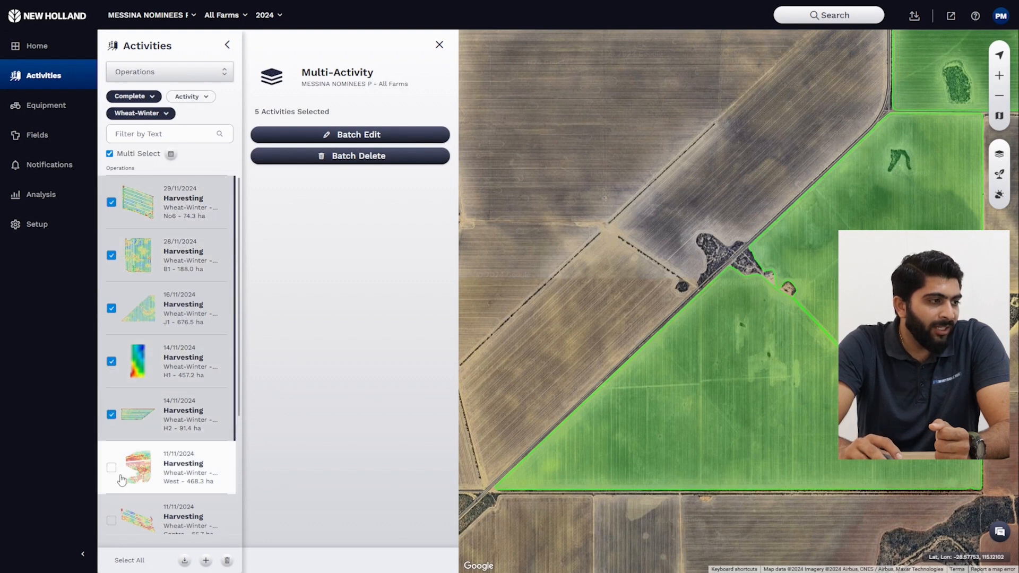
left_click(112, 466)
scroll(112, 451, "down", 2)
left_click(112, 416)
left_click(111, 465)
scroll(113, 459, "down", 1)
left_click(112, 455)
left_click(113, 509)
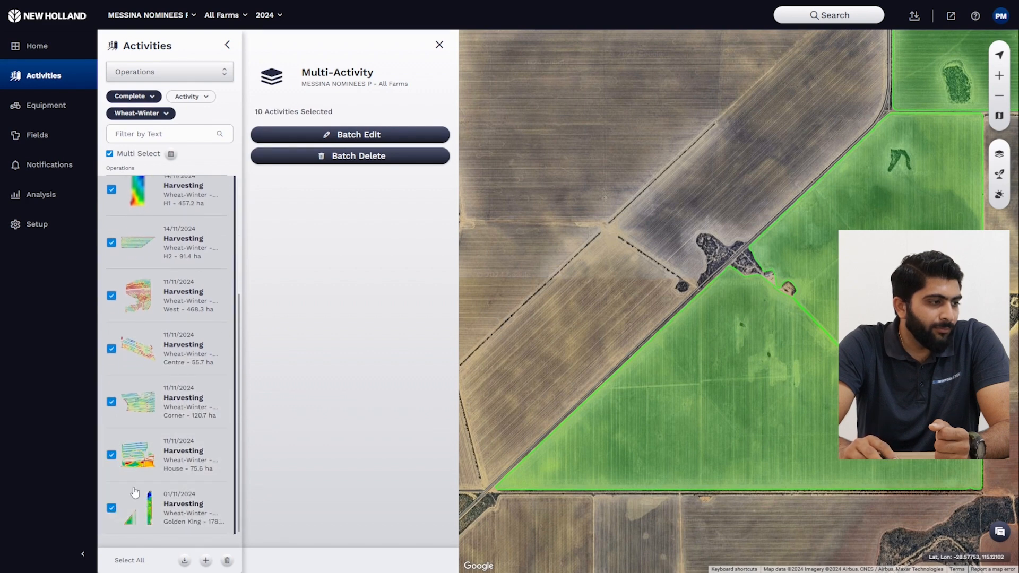
left_click(126, 565)
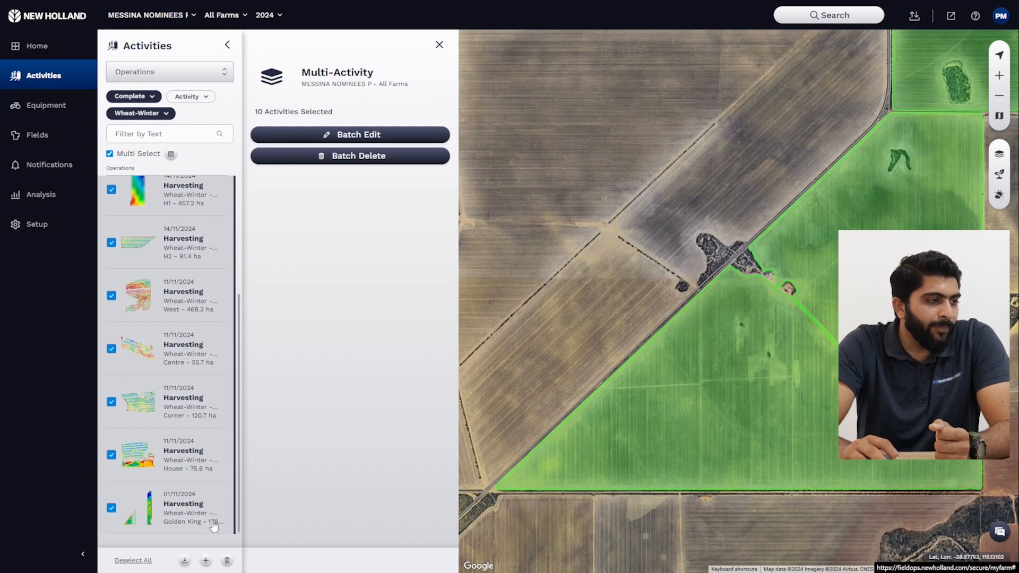
Step: Start a batch edit of the selected harvesting activities and set their crop to Wheat
left_click(360, 139)
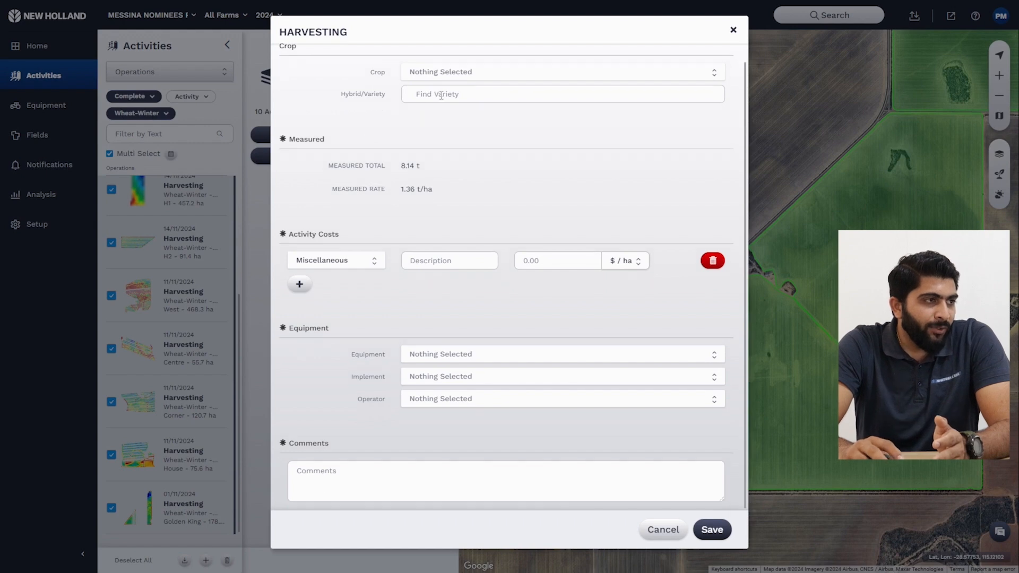
left_click(432, 91)
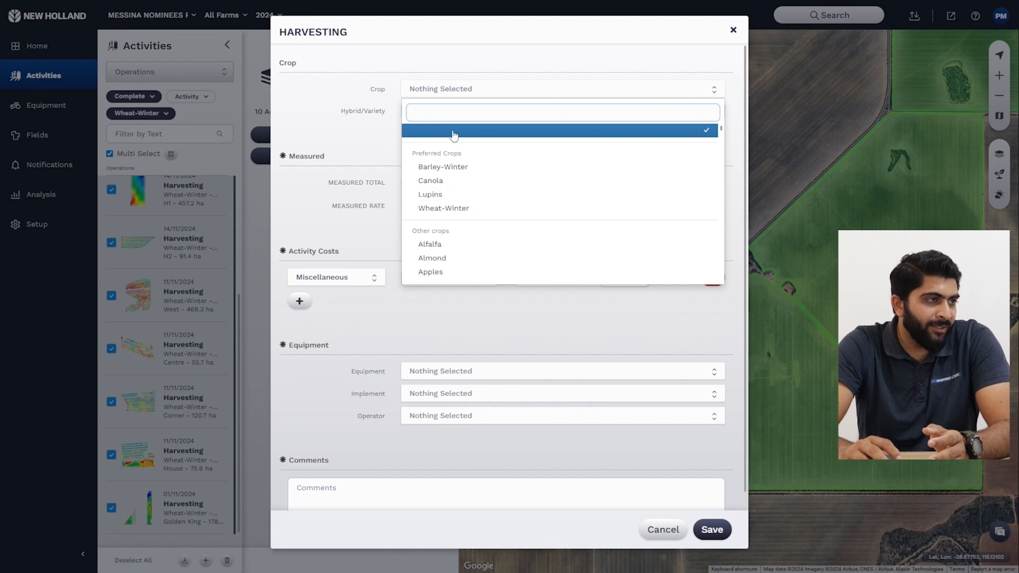
type("wat")
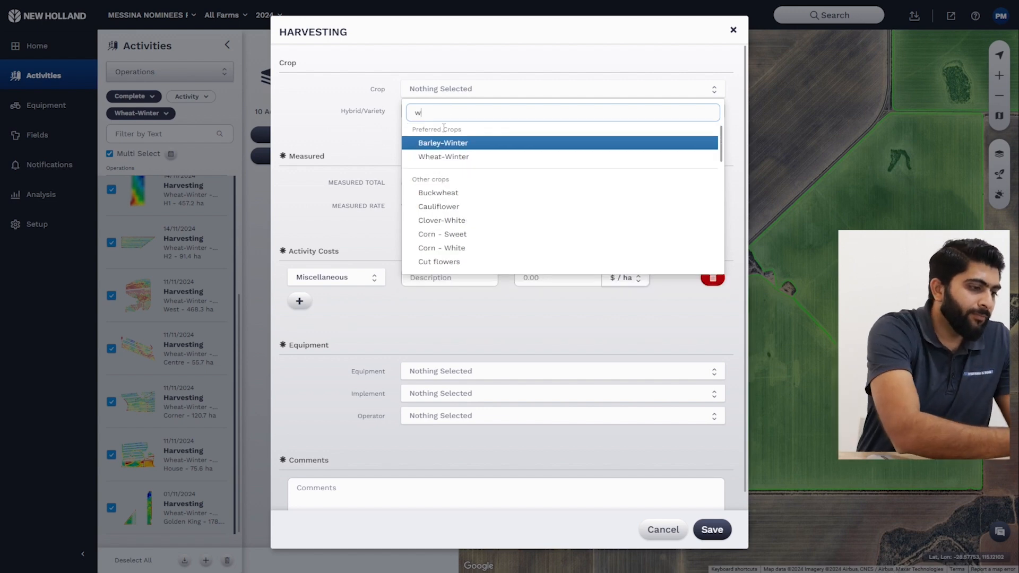
key("BackSpace")
key("BackSpace")
key("BackSpace")
type("wh")
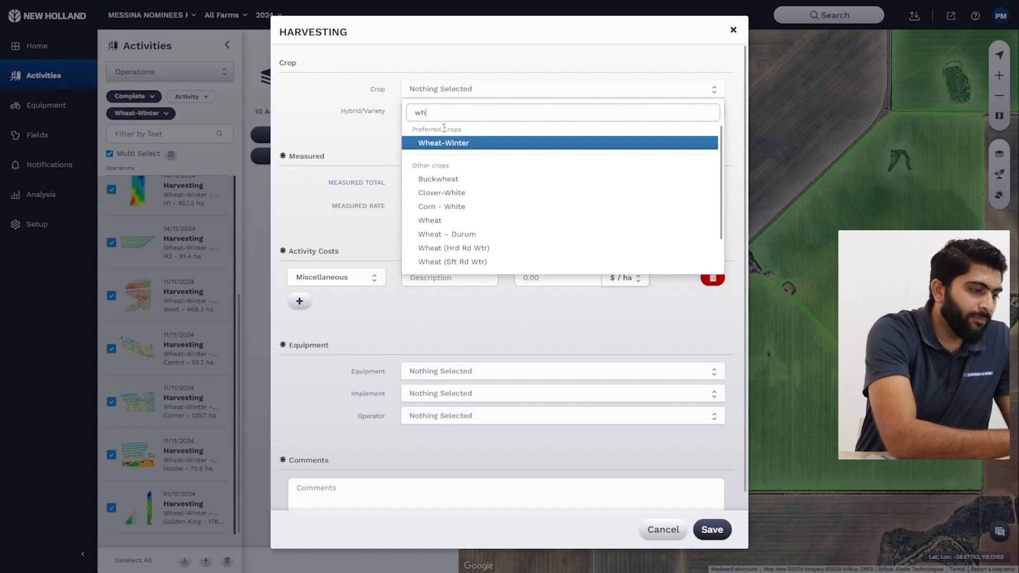
type("eat")
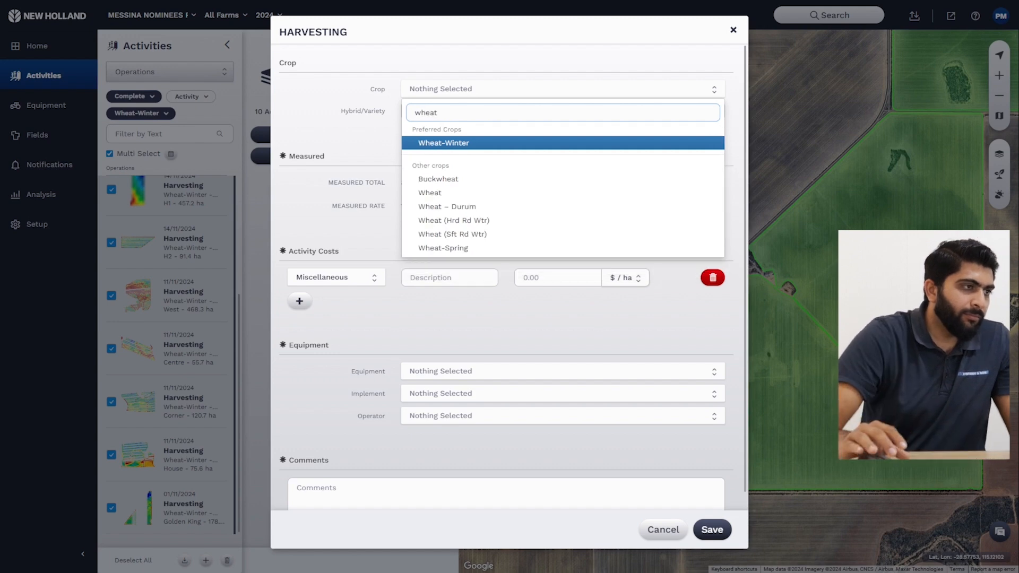
left_click(480, 193)
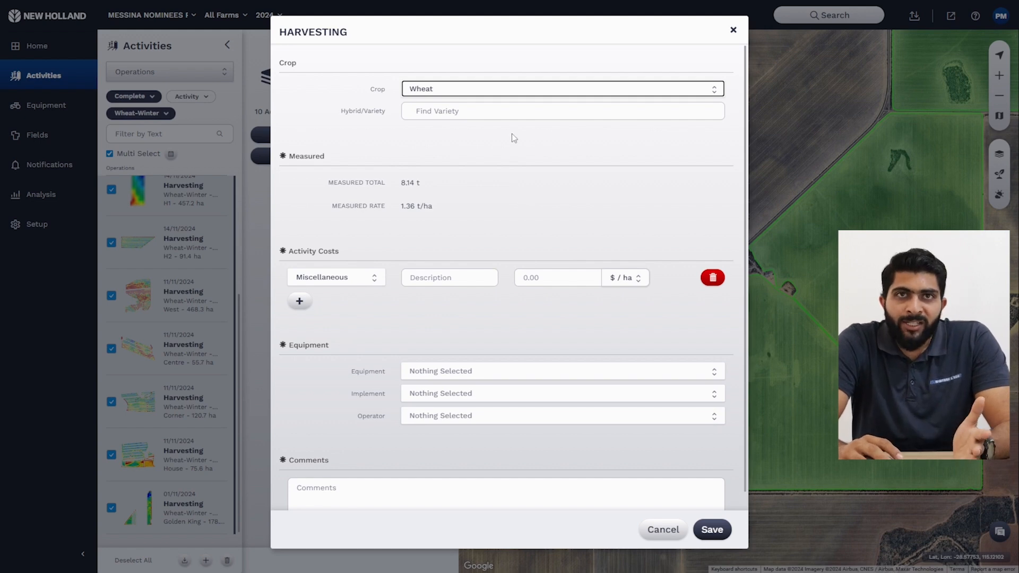
Step: Leave the hybrid/variety empty, review the remaining batch edit fields, and save the changes
left_click(504, 115)
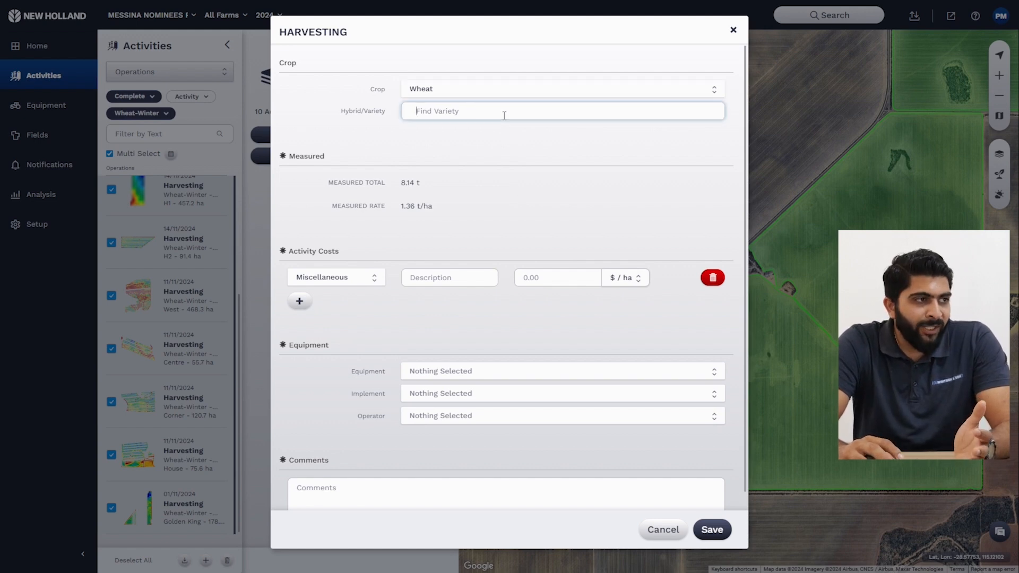
left_click(540, 176)
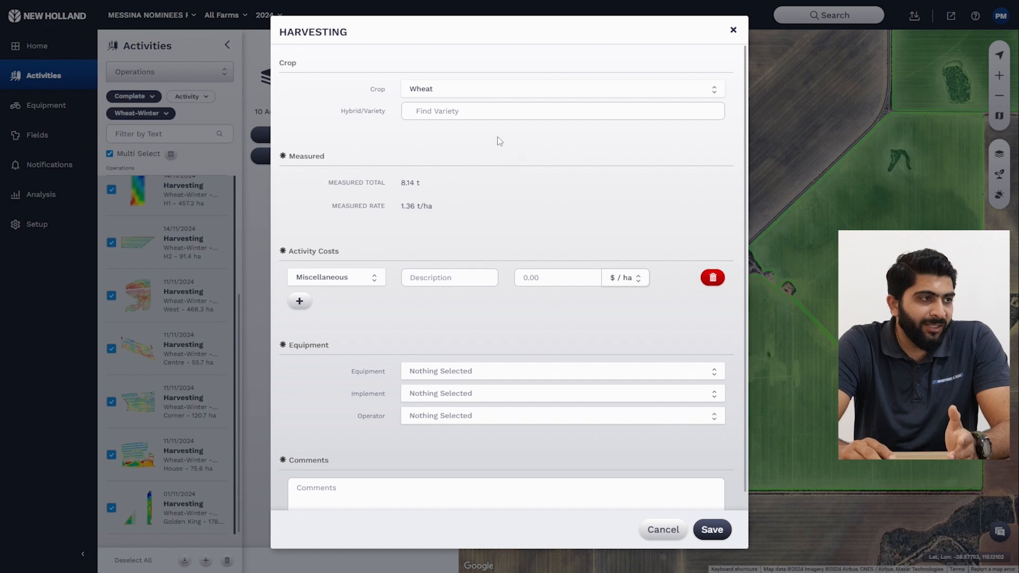
scroll(494, 137, "down", 1)
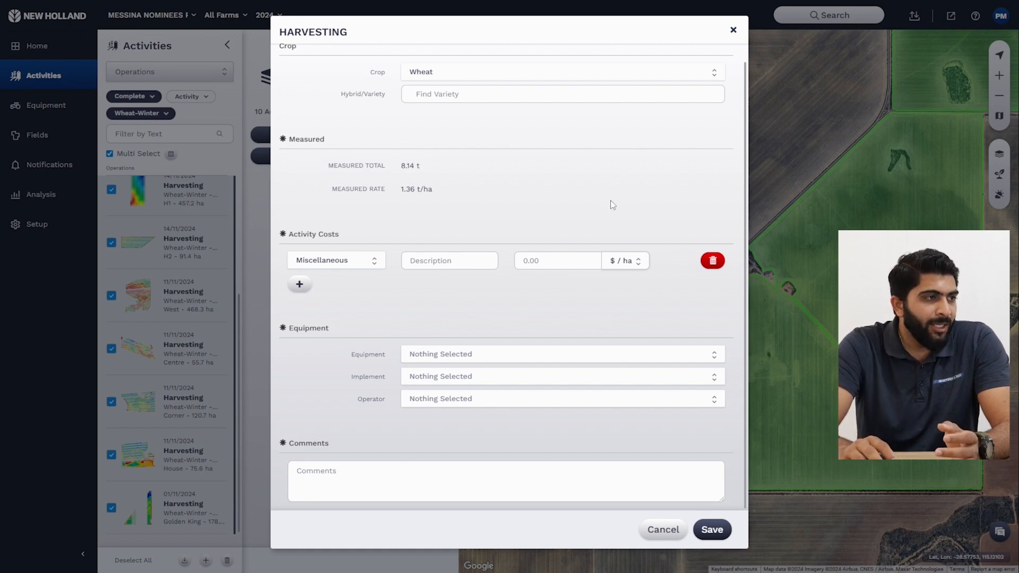
scroll(610, 200, "up", 1)
scroll(580, 211, "down", 1)
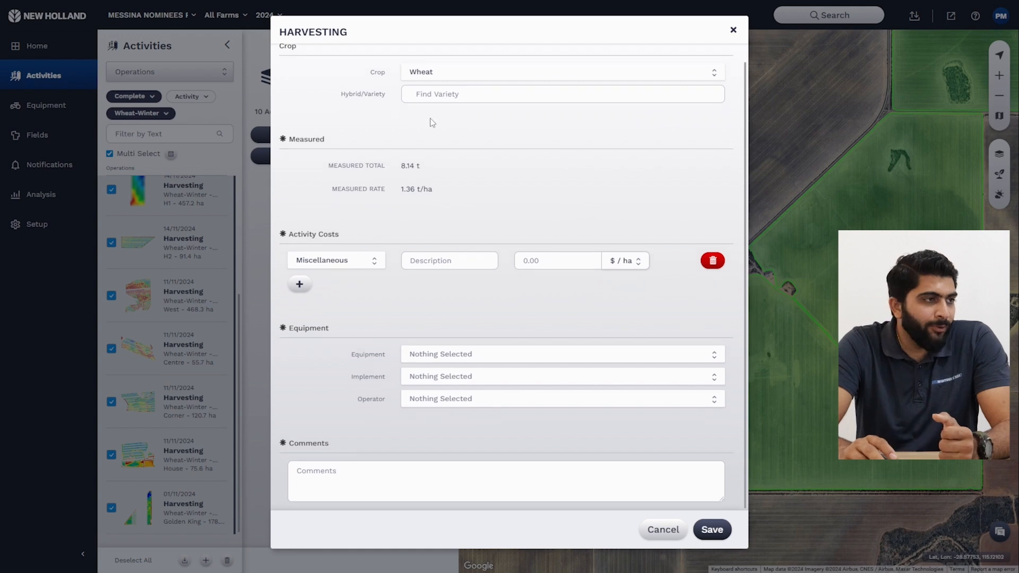
left_click(714, 532)
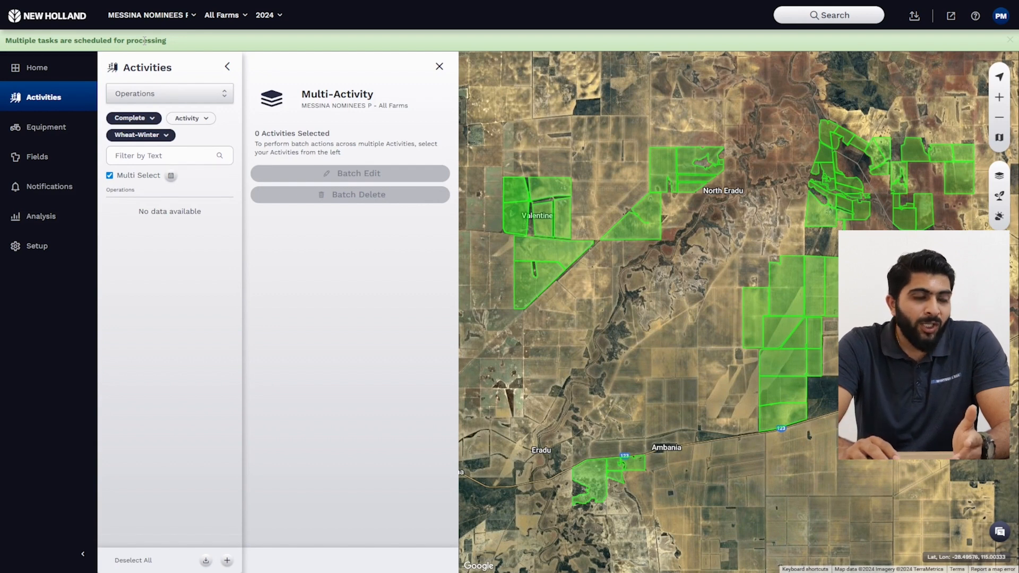
Step: Check the Process Status of the yield layer reprocessing tasks, then close the overview
left_click(915, 19)
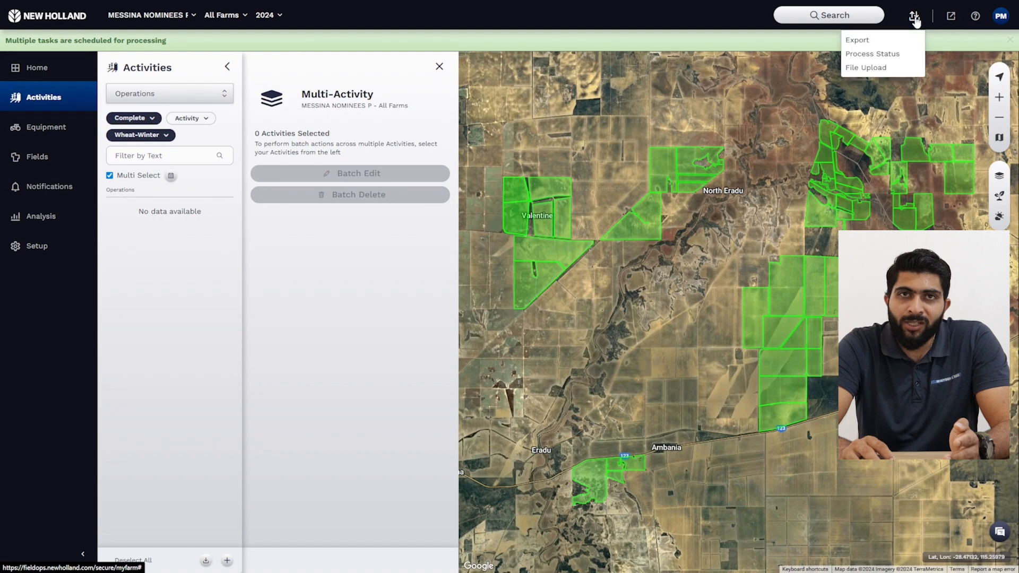
left_click(906, 55)
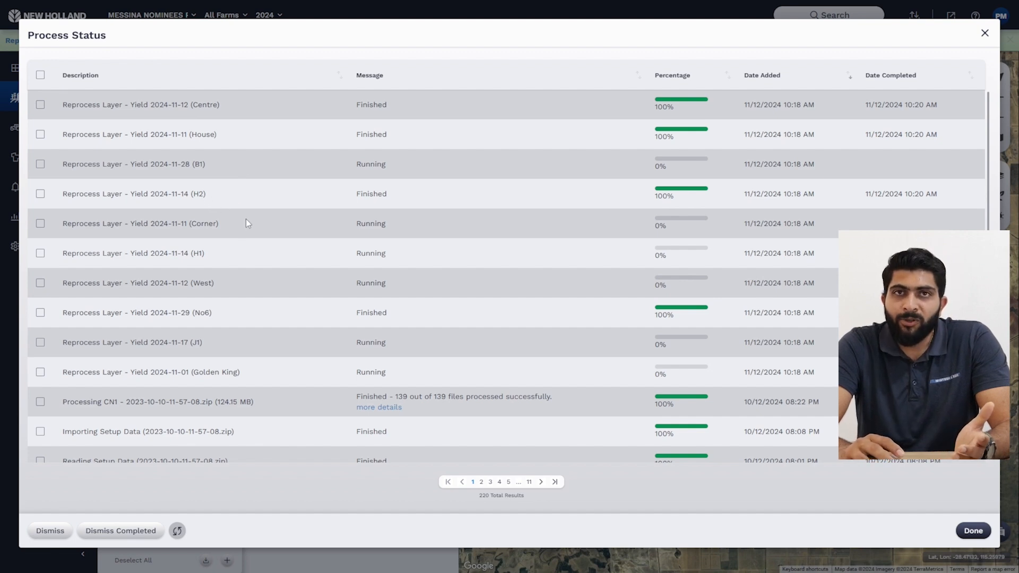
left_click(985, 34)
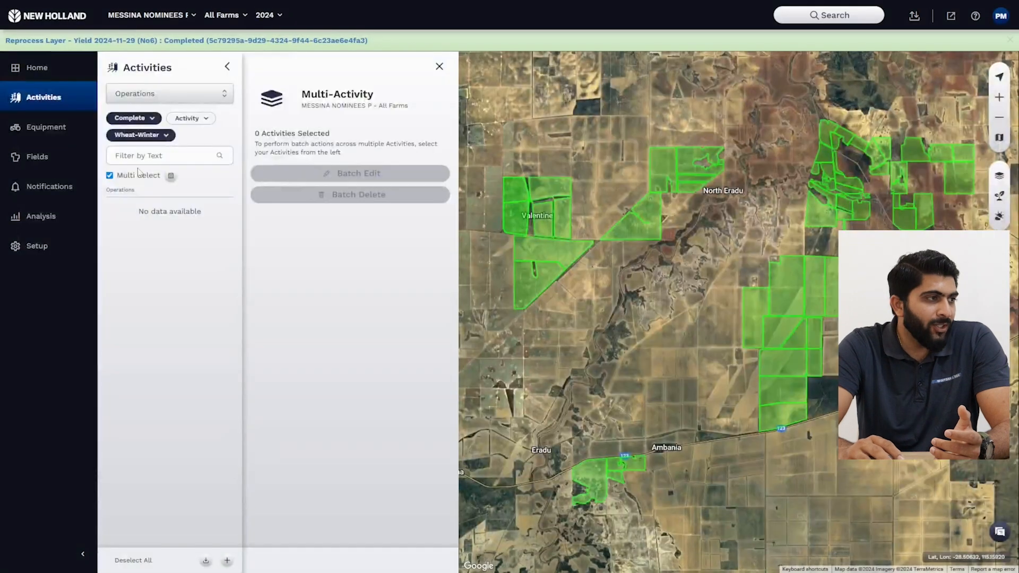
Step: Filter the fields list for "hou", open the House field and display its 11/11/2024 Yield Dry layer
left_click(32, 166)
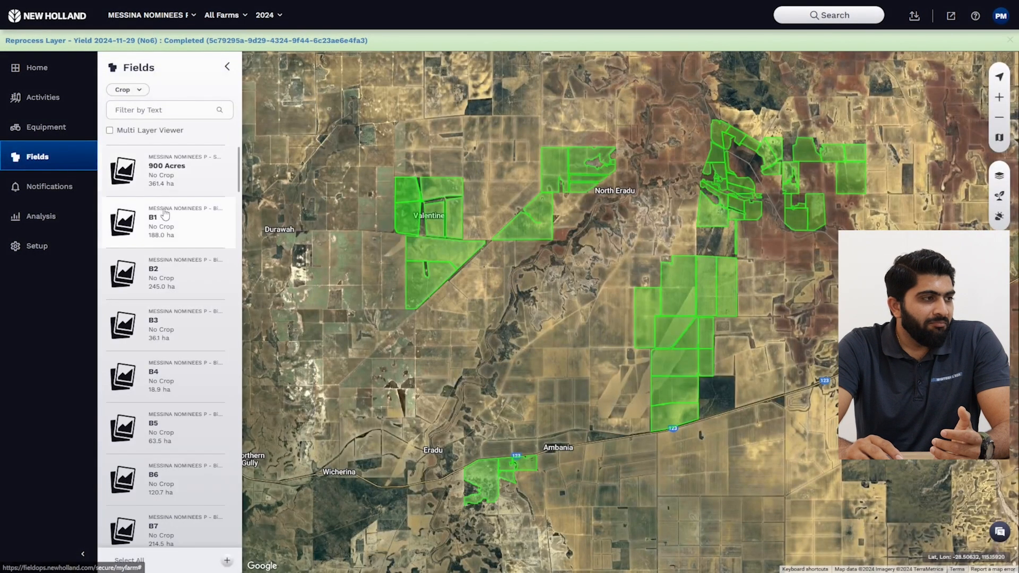
left_click(148, 110)
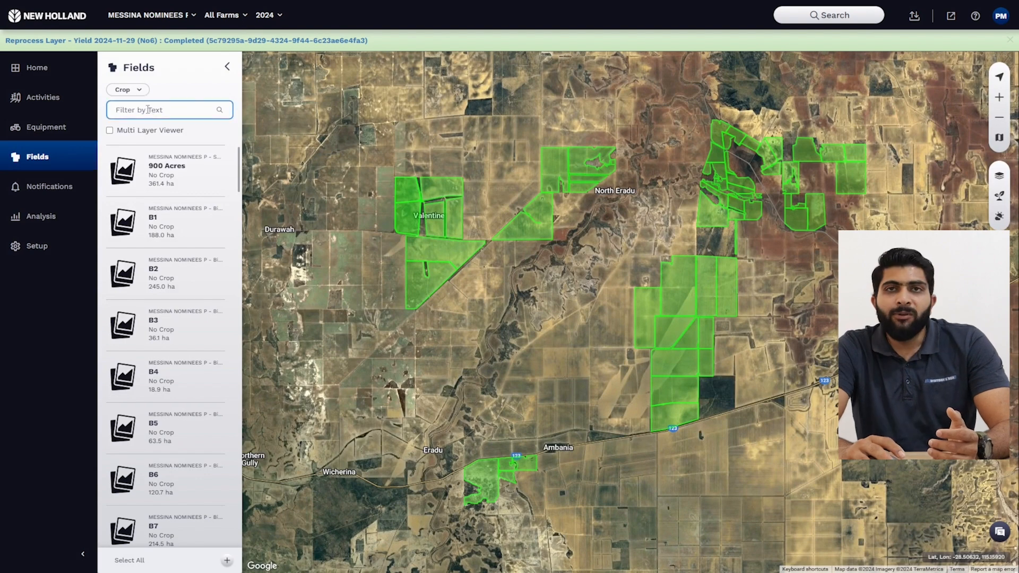
type("hou")
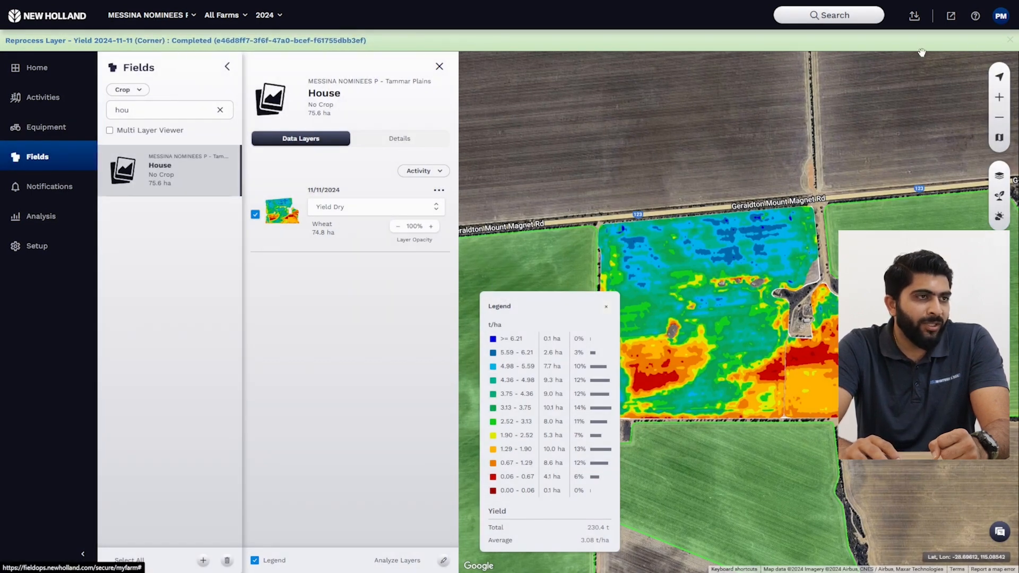
Step: Inspect the House field's Yield Dry map up close and across the whole field, and hide the legend
left_click_drag(663, 177, 705, 219)
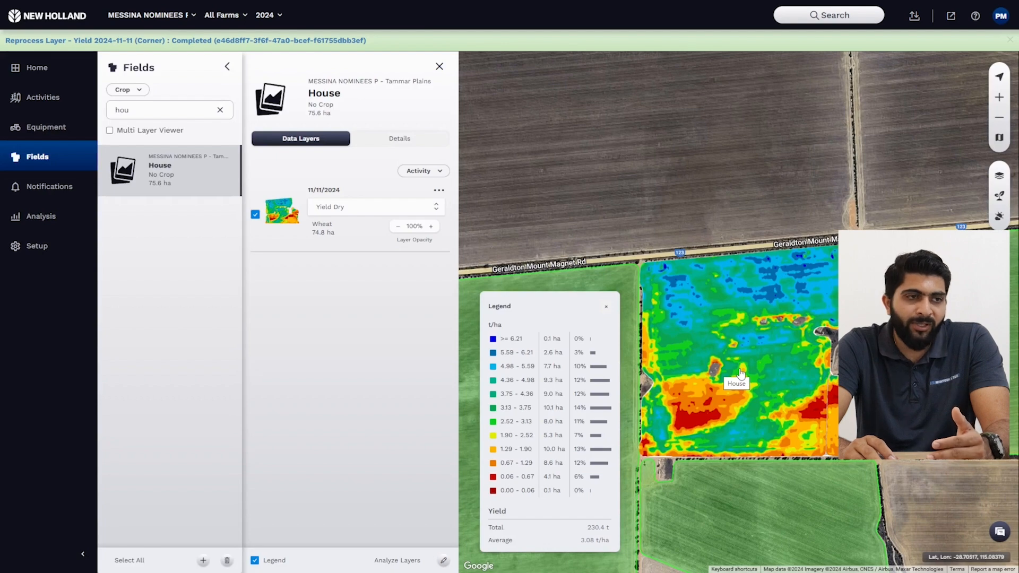
scroll(742, 373, "up", 3)
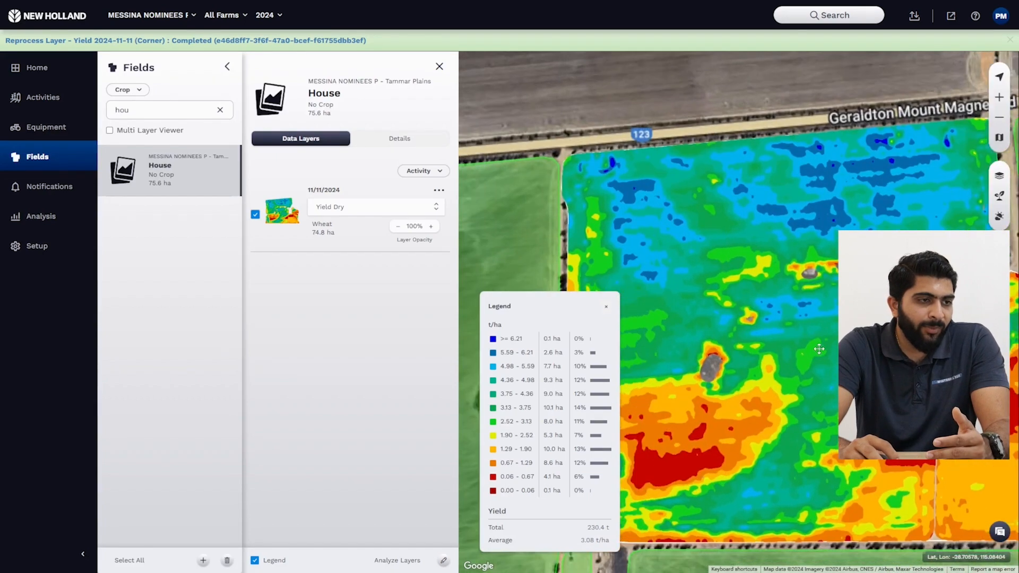
left_click_drag(807, 349, 861, 350)
left_click_drag(855, 222, 664, 364)
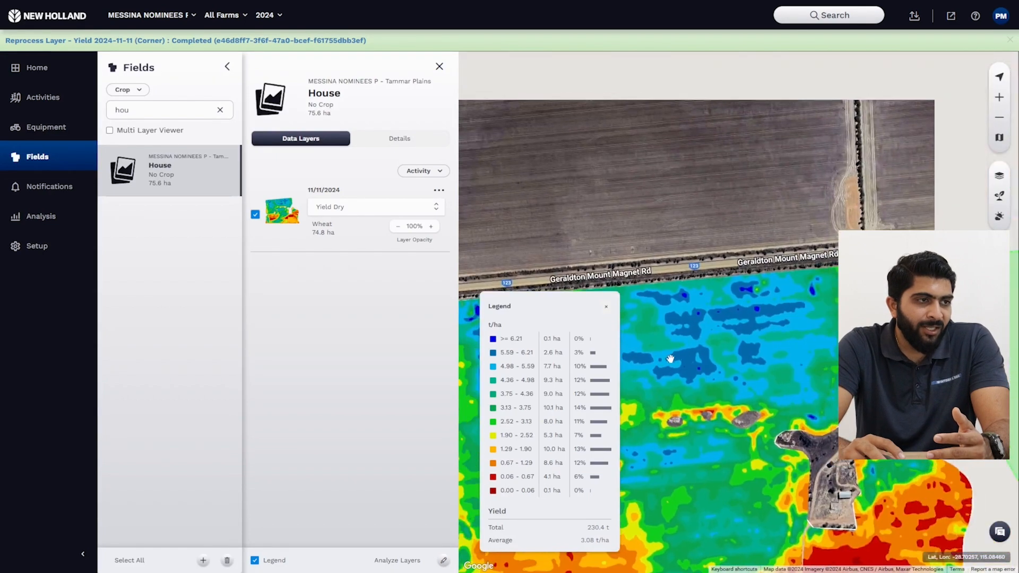
scroll(663, 364, "down", 5)
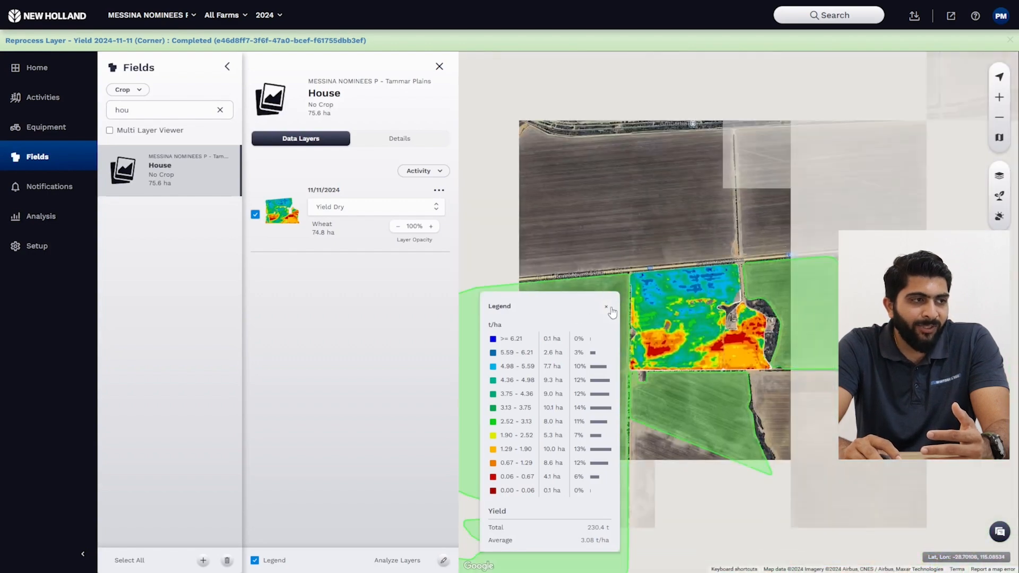
left_click(607, 307)
Step: Check the Process Status of the yield layer reprocessing tasks again and close the overview
left_click(914, 15)
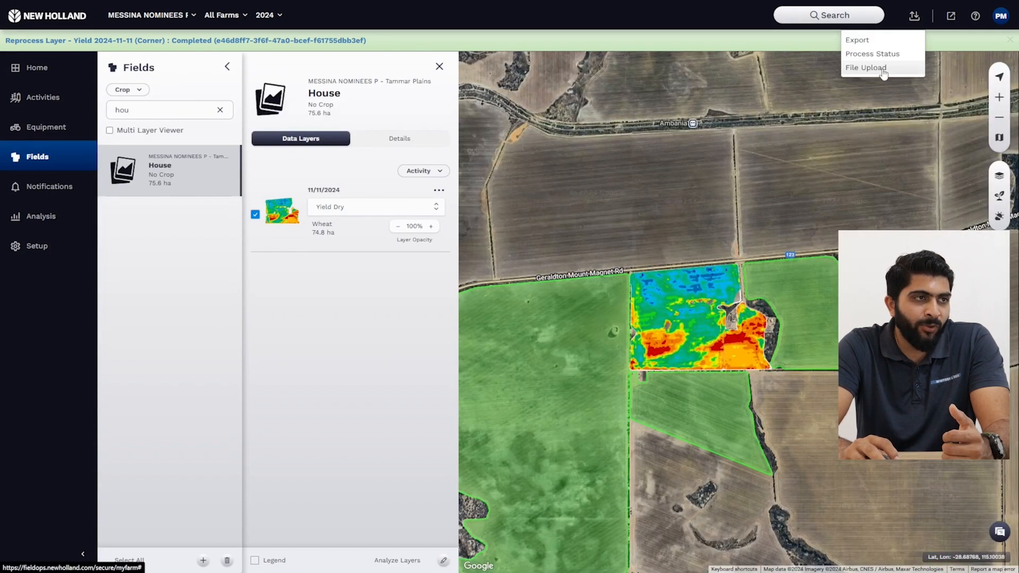
left_click(876, 54)
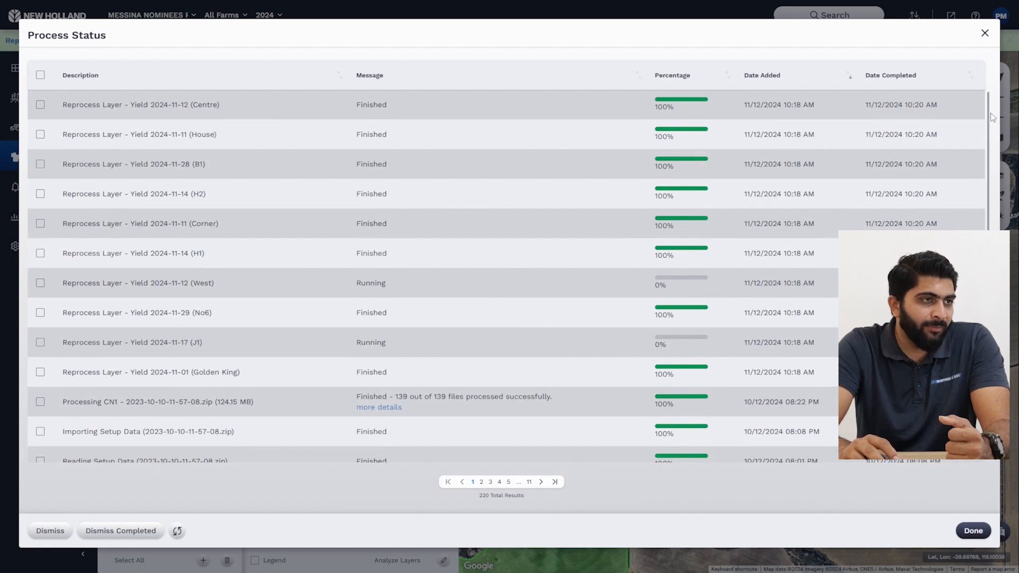
left_click(984, 35)
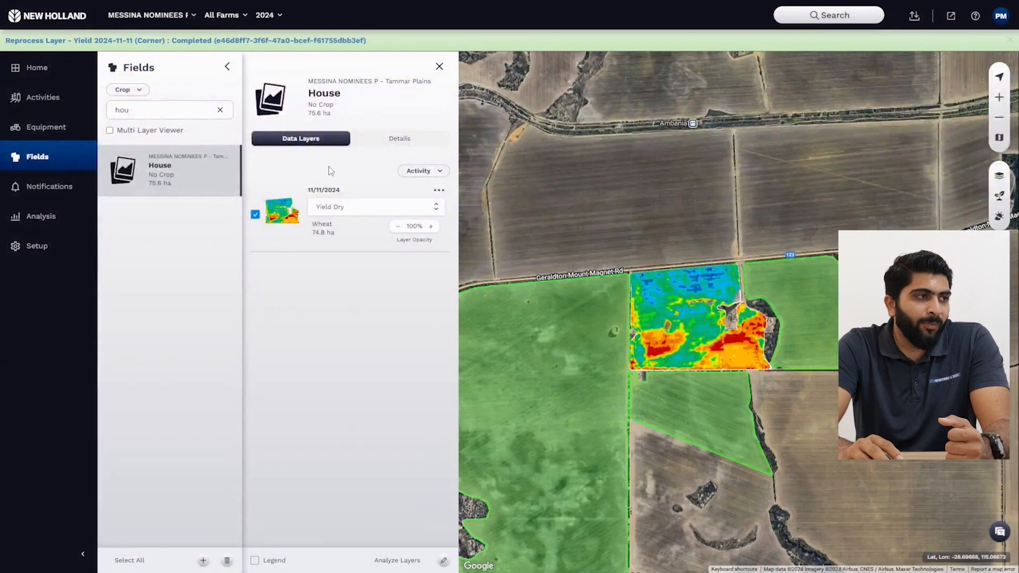
Step: Close the House field, reload the full fields list, open field No6 on the map and display its 29/11/2024 Yield Dry layer
left_click(440, 66)
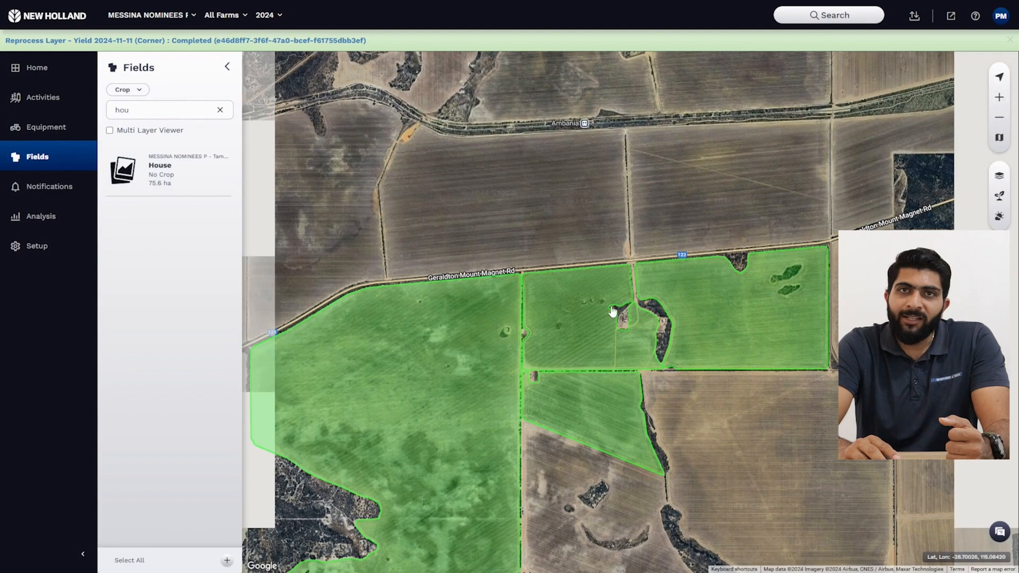
scroll(613, 311, "down", 5)
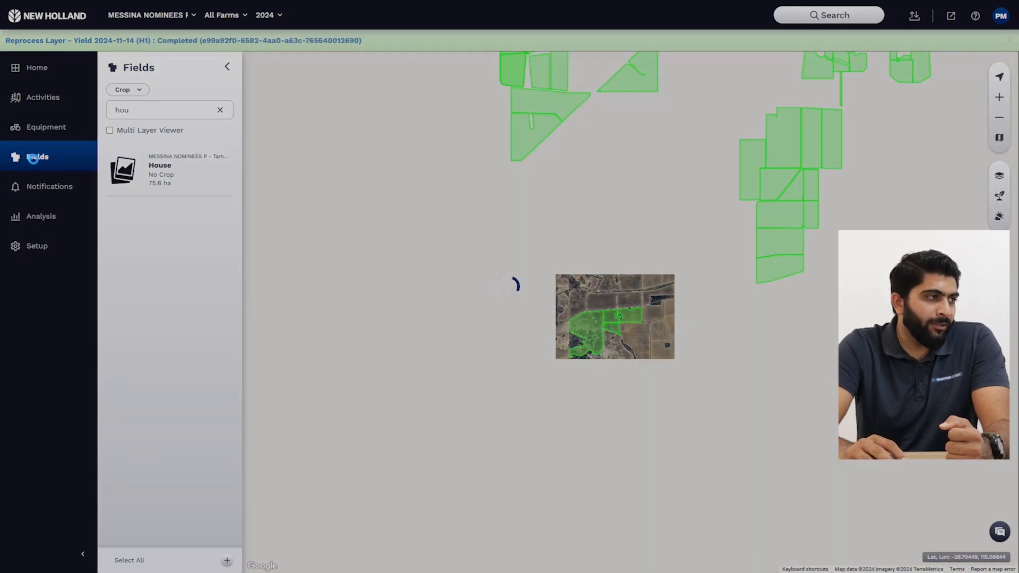
left_click(34, 158)
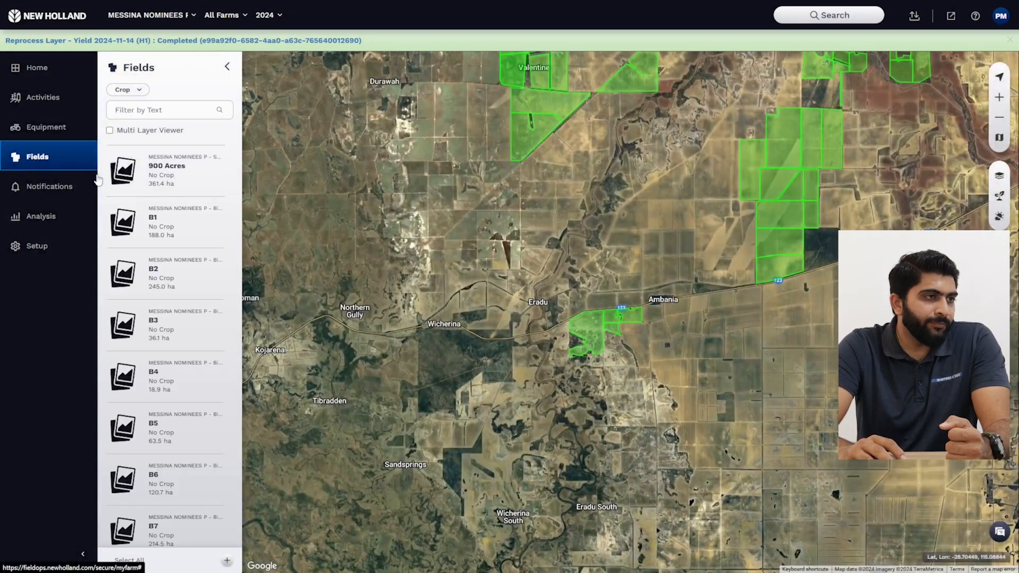
left_click_drag(754, 84, 690, 288)
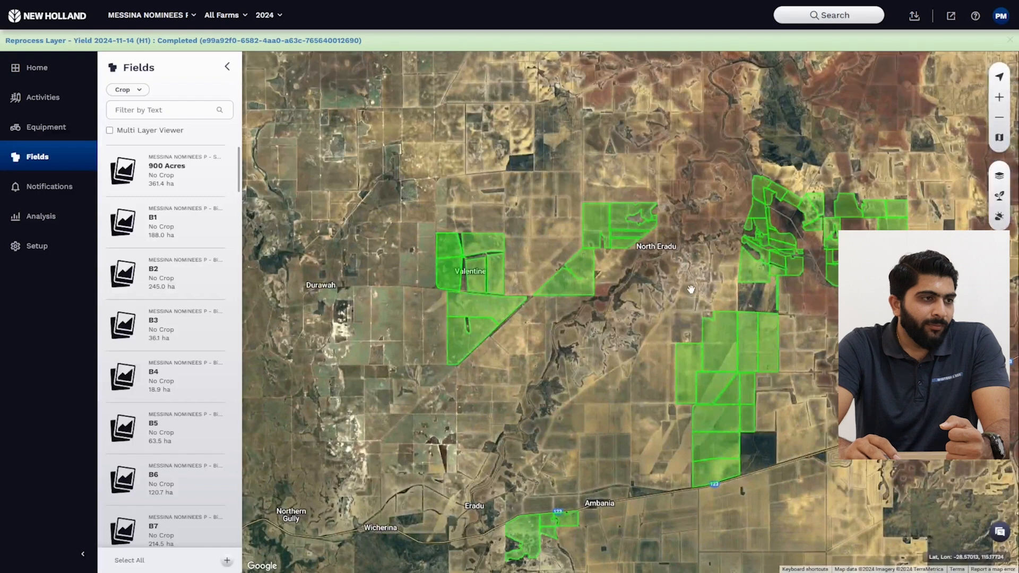
scroll(730, 253, "up", 2)
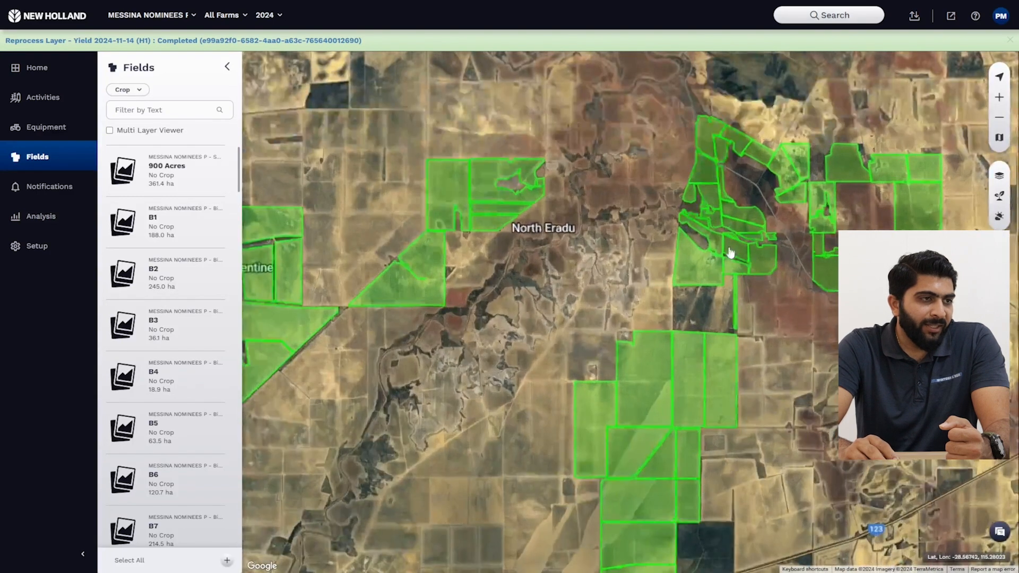
scroll(737, 257, "up", 3)
left_click(761, 264)
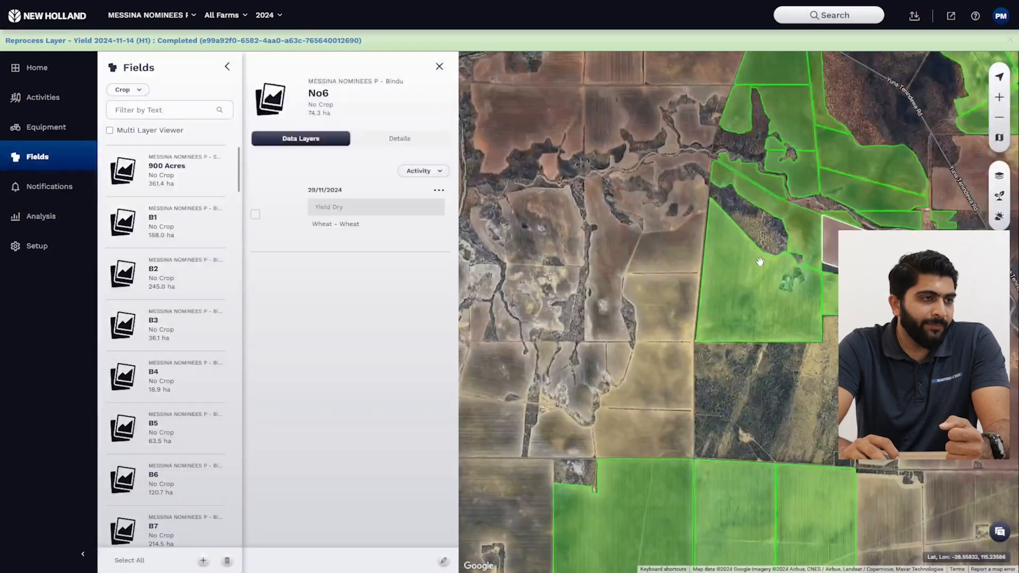
left_click(256, 215)
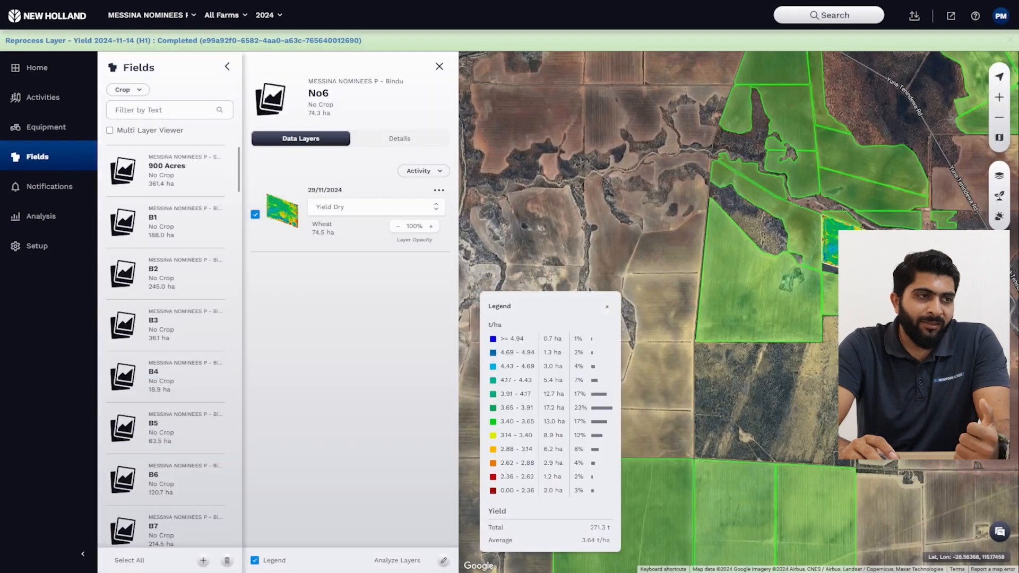
Step: Examine the No6 yield map for consistent Wheat coverage over the whole field
left_click_drag(873, 260, 776, 267)
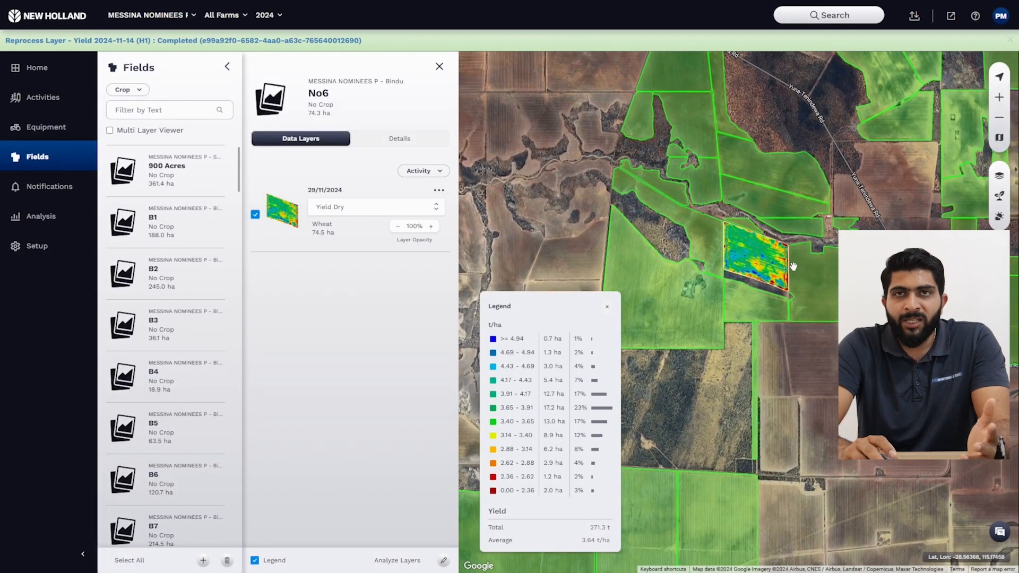
scroll(775, 267, "up", 2)
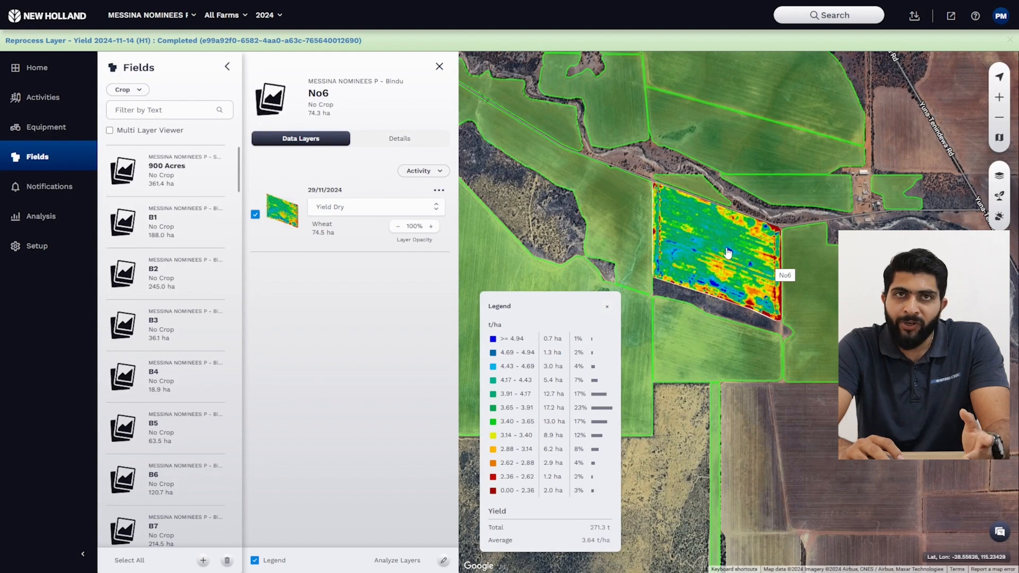
scroll(728, 252, "up", 5)
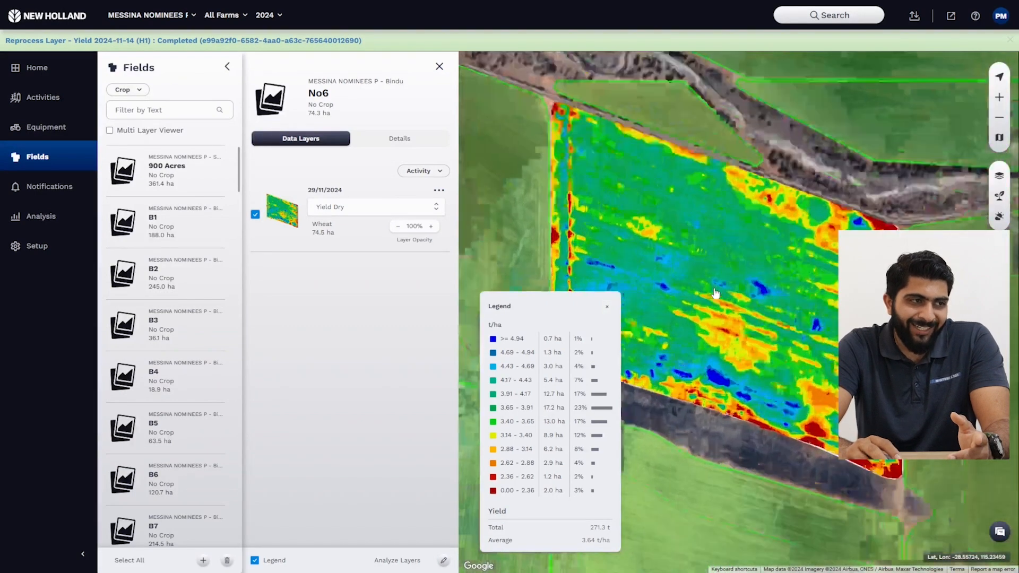
scroll(715, 293, "down", 5)
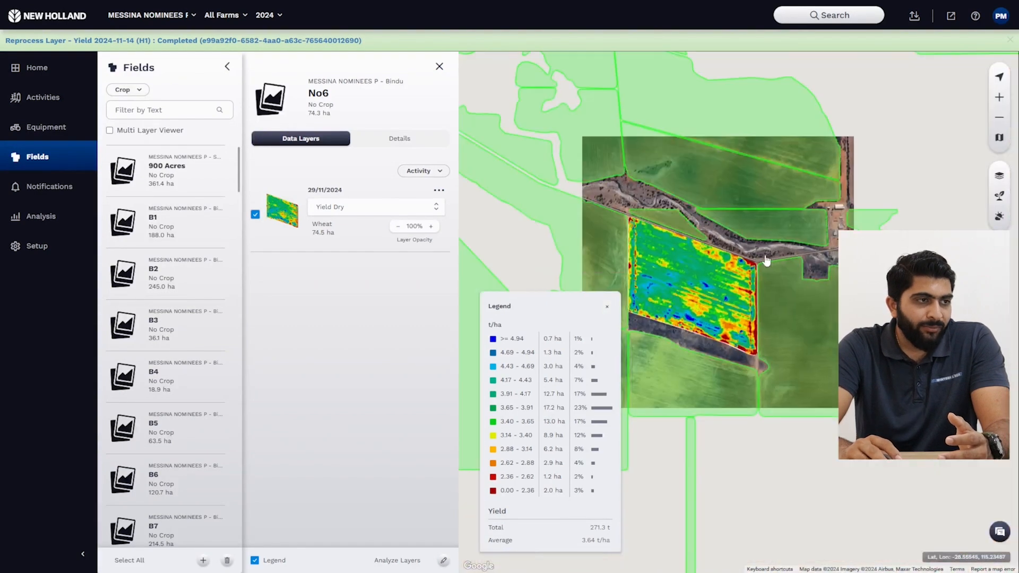
left_click_drag(639, 292, 542, 300)
scroll(599, 255, "down", 4)
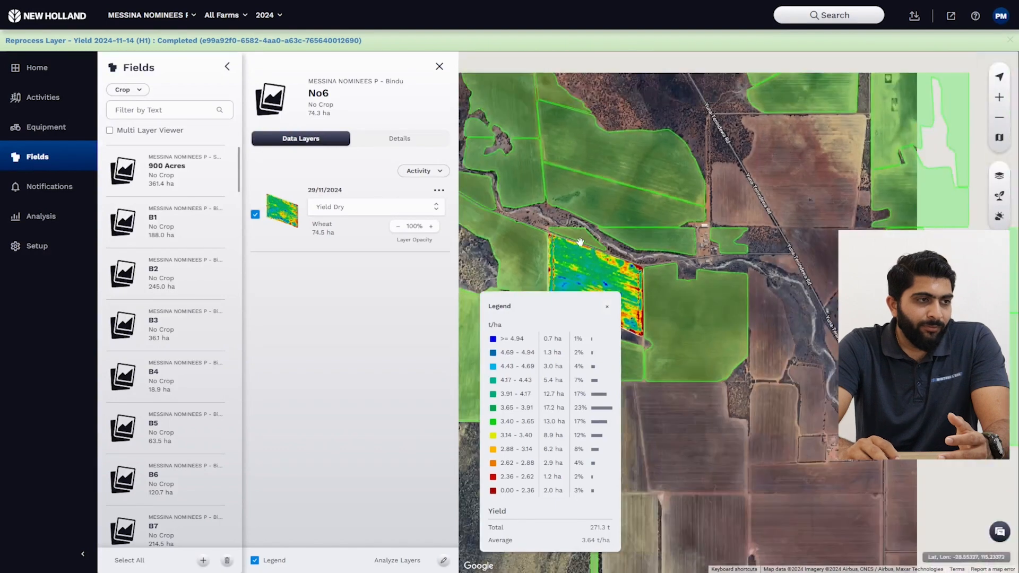
Step: Open field B1, display its 25/10/2024 Yield Dry layer and inspect the yield map
left_click(658, 243)
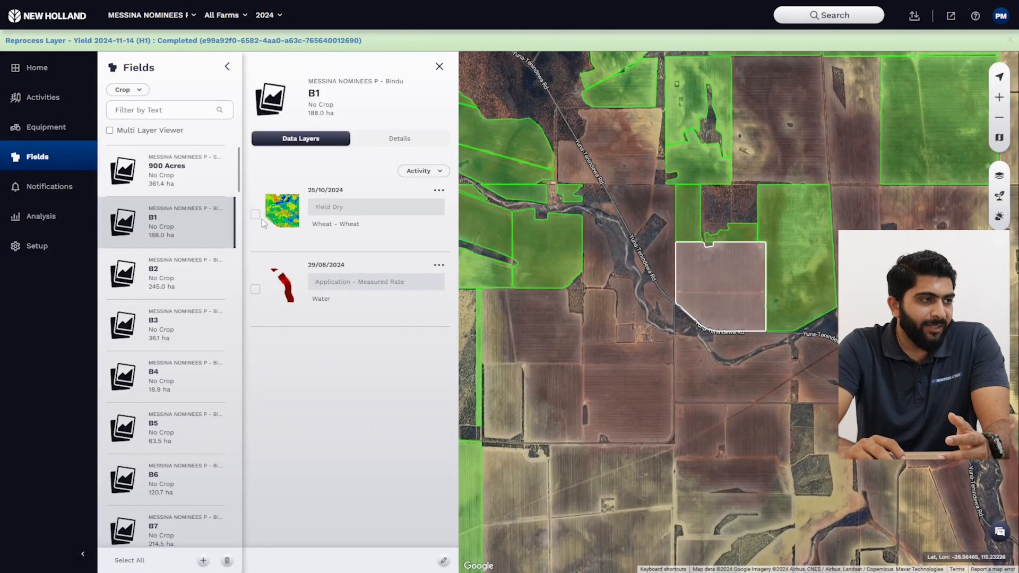
left_click(260, 214)
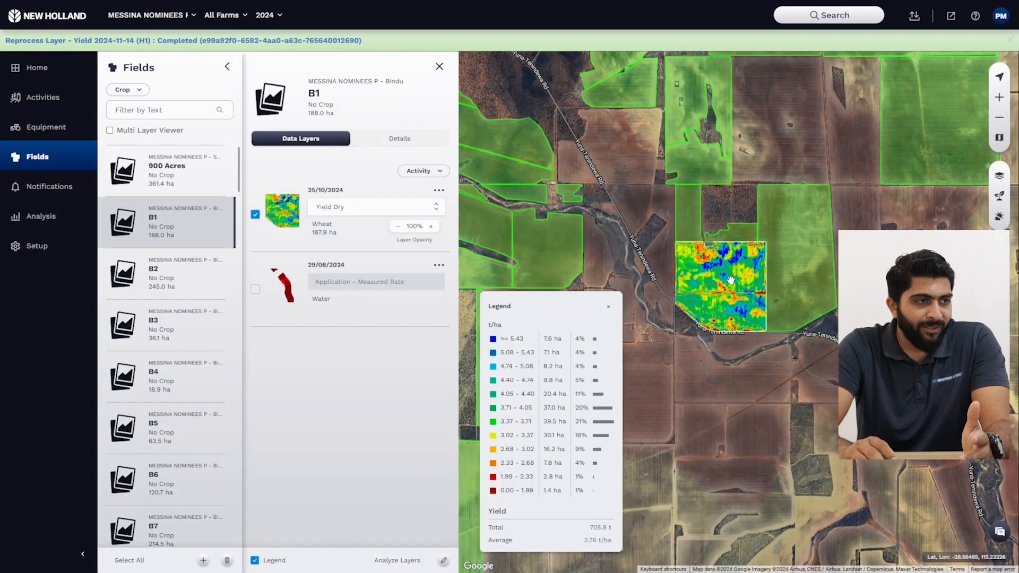
scroll(731, 281, "up", 3)
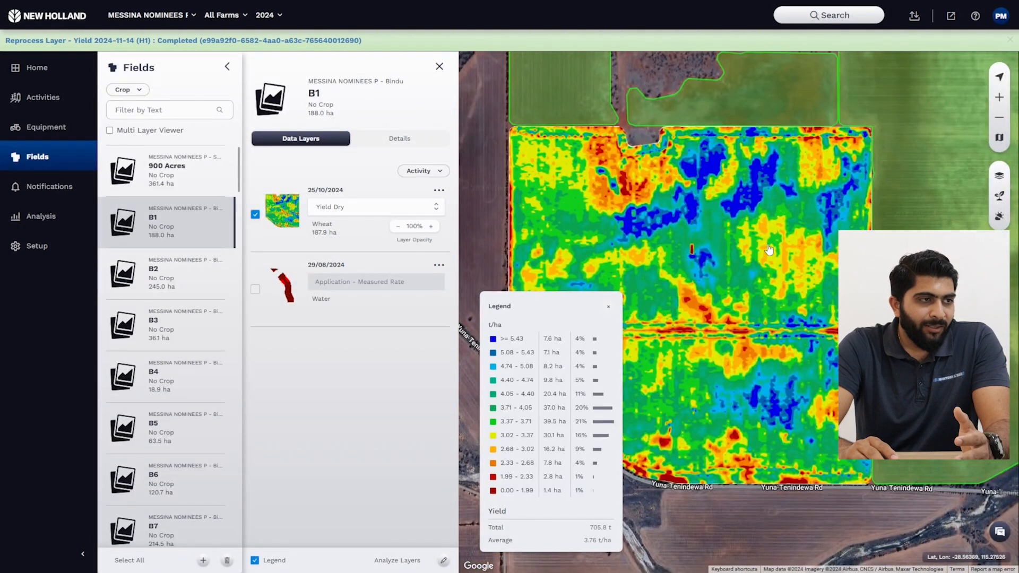
scroll(765, 252, "down", 3)
left_click_drag(756, 318, 775, 346)
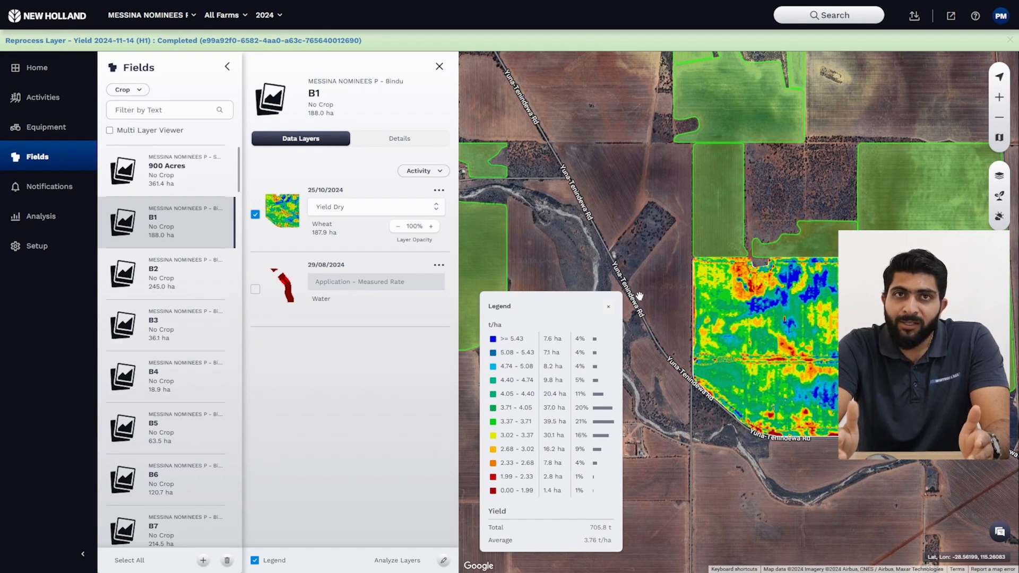
Step: Open the 29/11/2024 No6 harvesting activity with the Wheat - unknown variety from the activities list and make its details editable
left_click(43, 98)
left_click(128, 180)
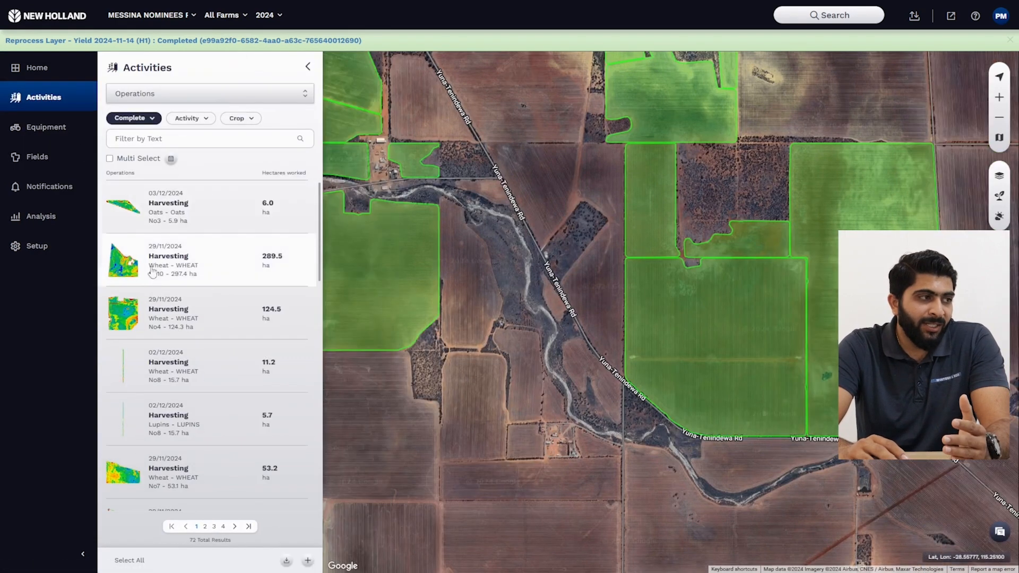
scroll(176, 369, "down", 5)
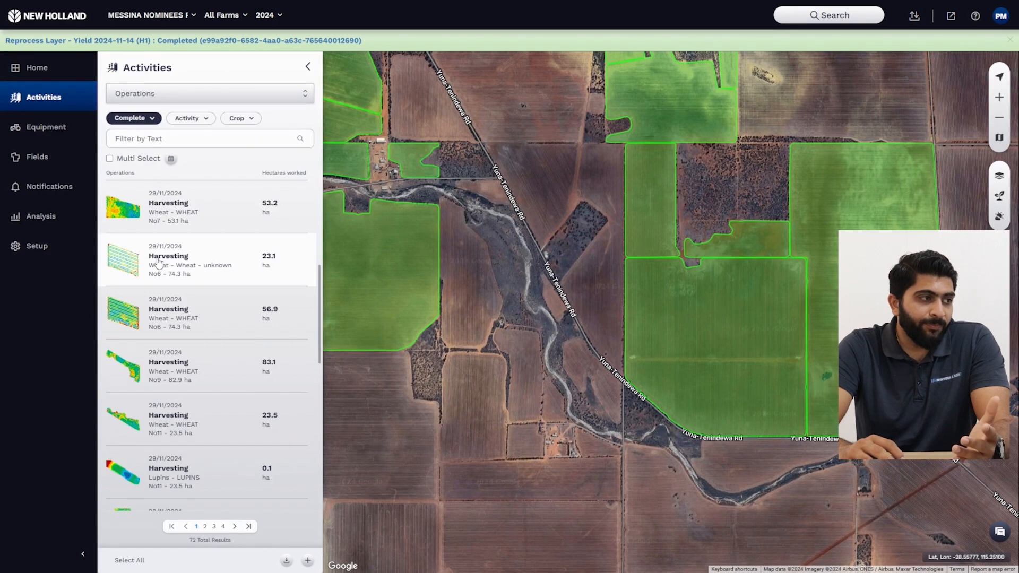
left_click(159, 262)
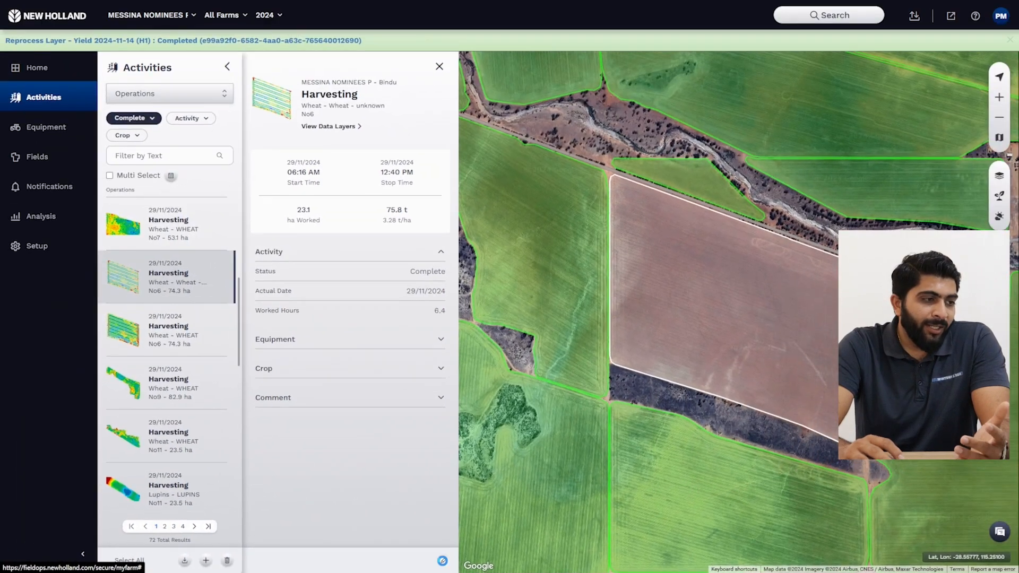
left_click(443, 561)
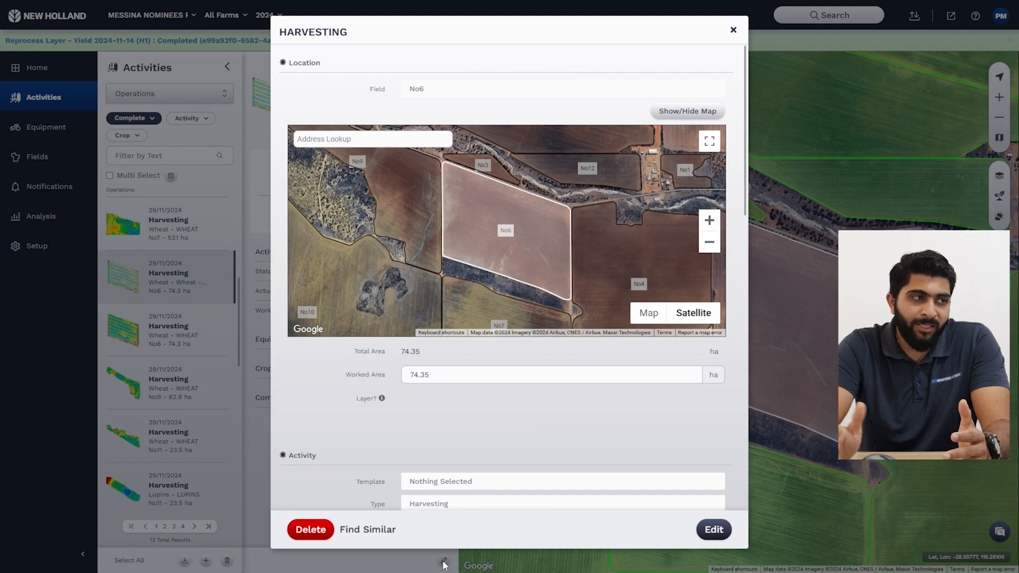
scroll(626, 447, "down", 4)
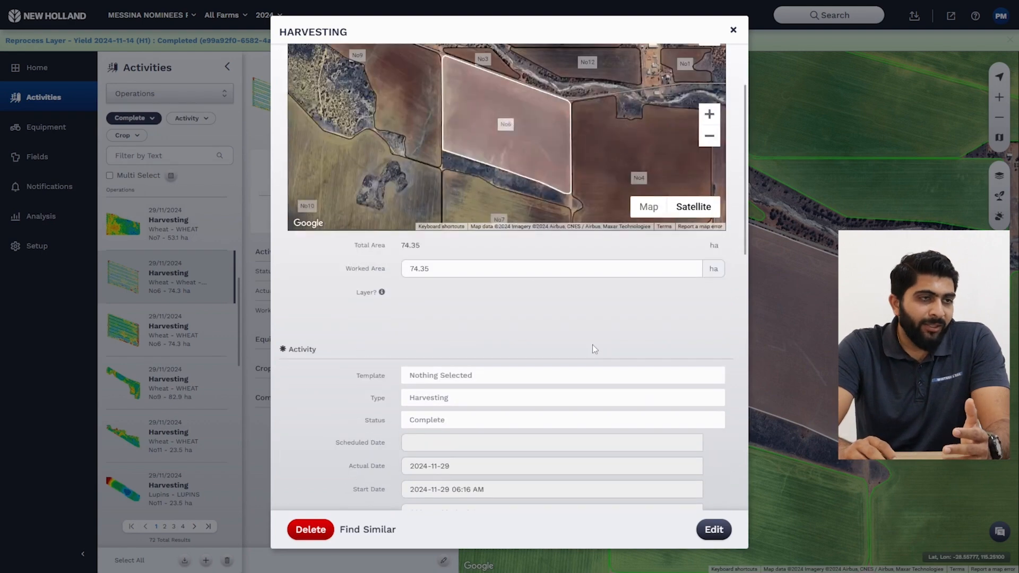
scroll(592, 345, "down", 2)
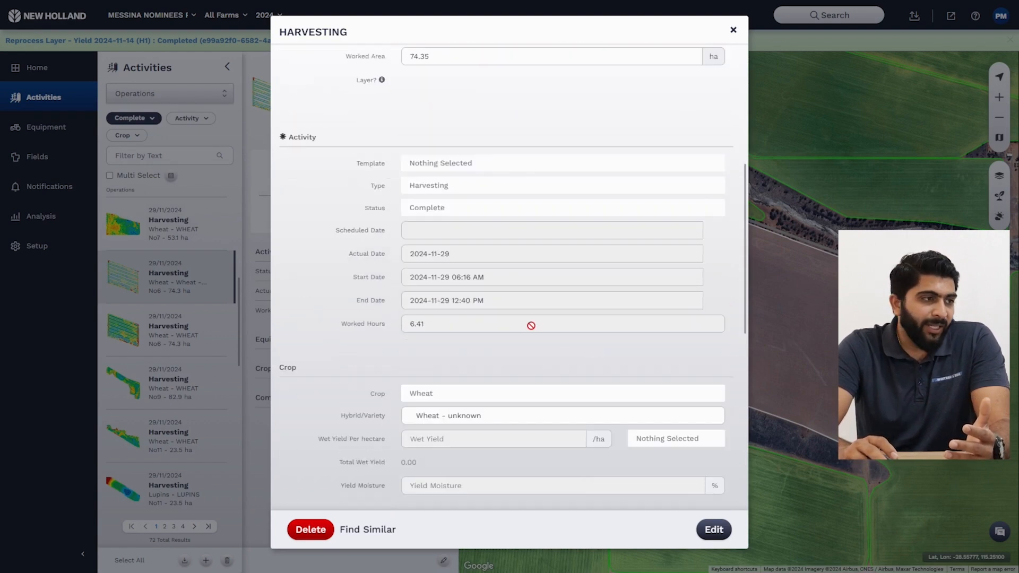
left_click(713, 530)
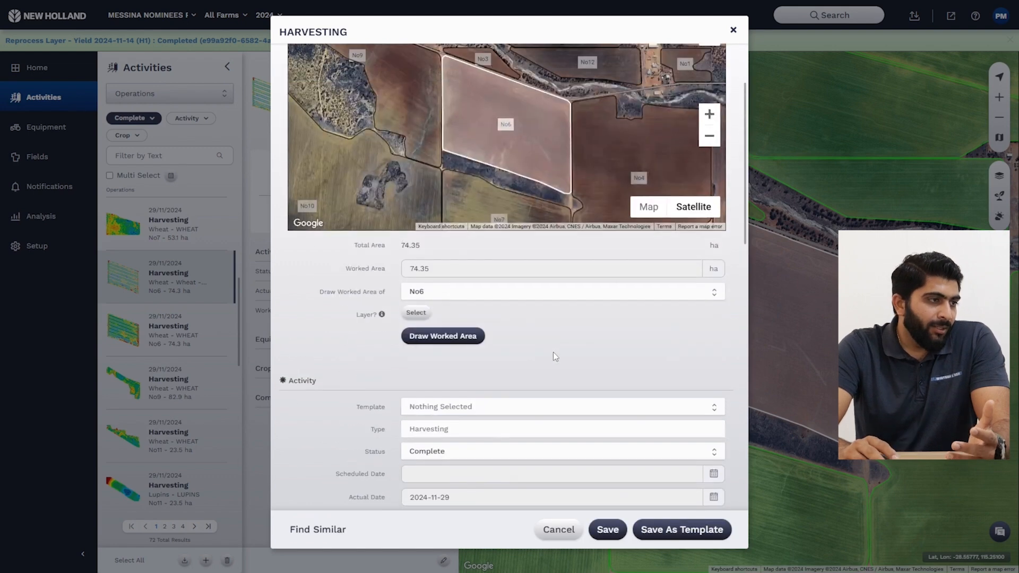
Step: Clear the Hybrid/Variety of the No6 harvesting activity, keeping Wheat as the crop, and save the activity
scroll(553, 352, "down", 2)
scroll(491, 317, "down", 4)
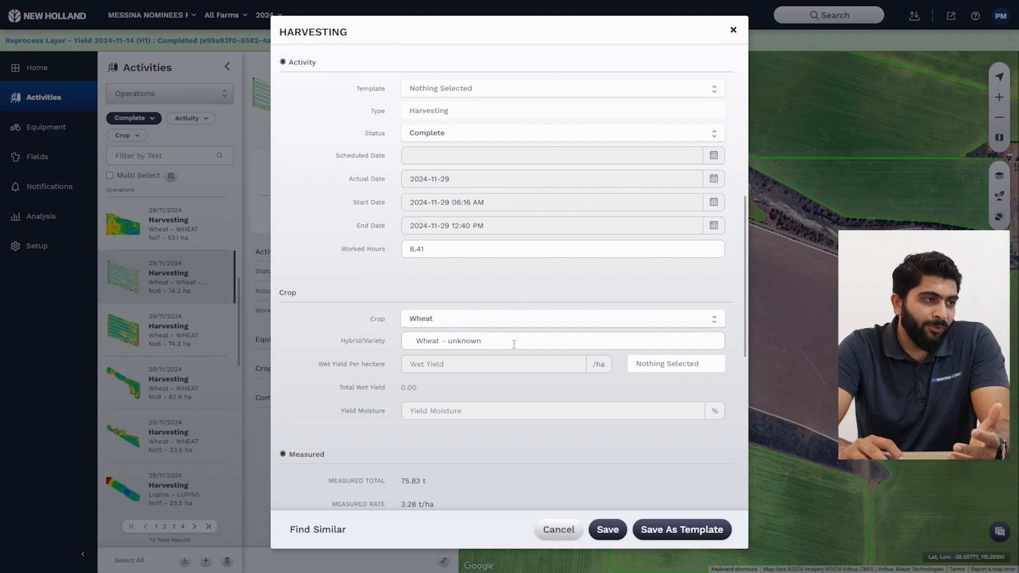
left_click_drag(514, 344, 365, 340)
key("BackSpace")
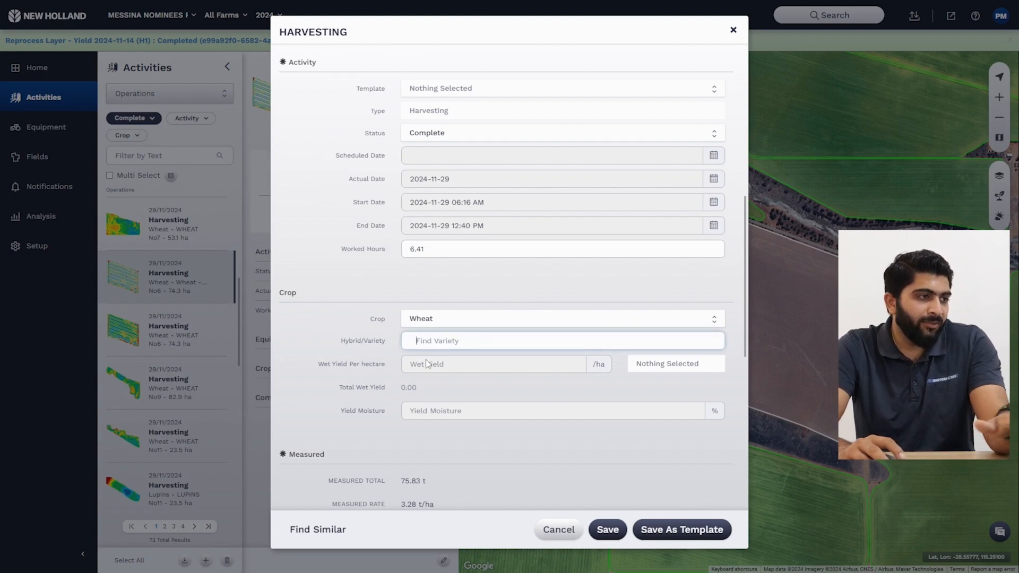
left_click(596, 528)
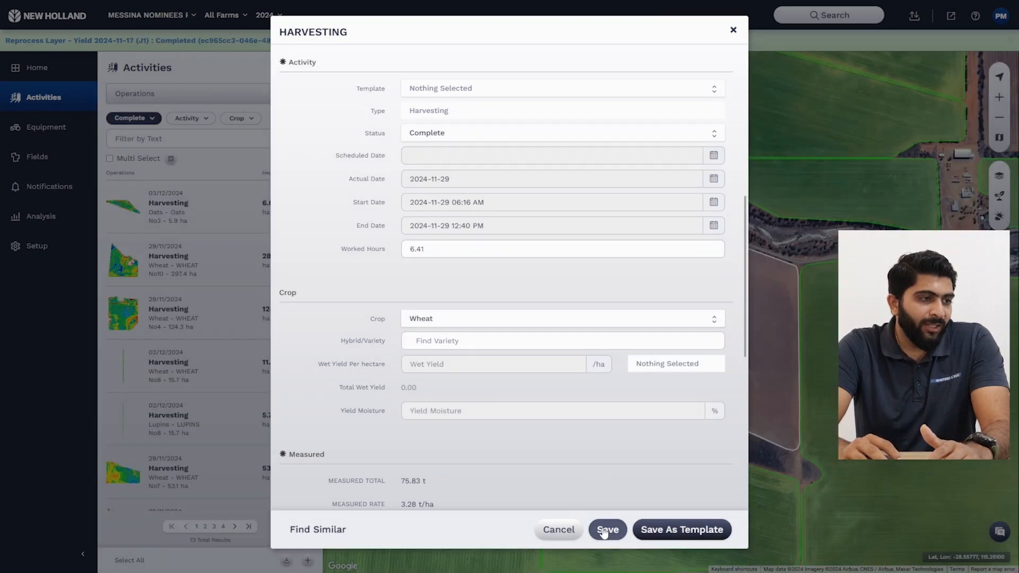
left_click(604, 531)
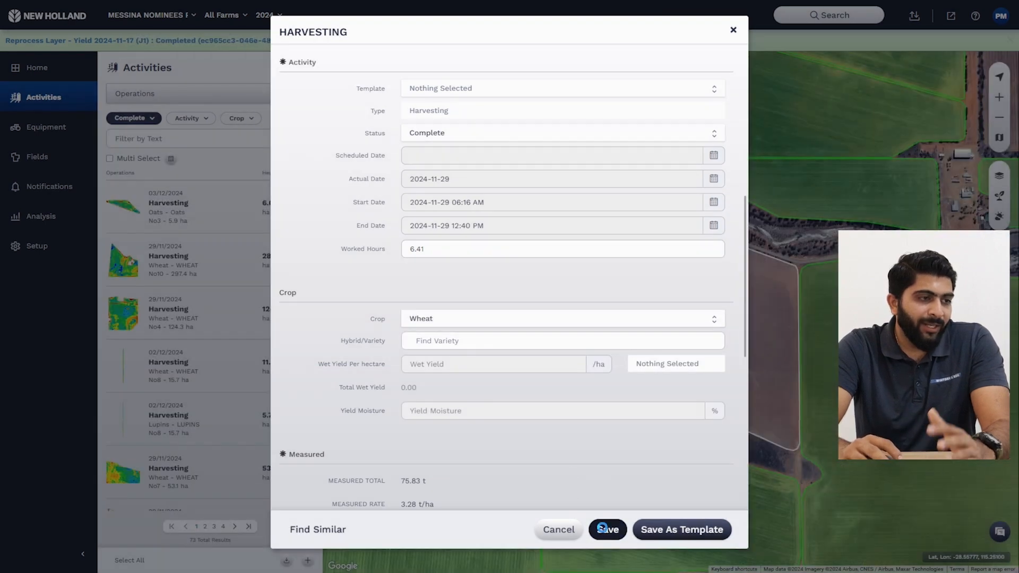